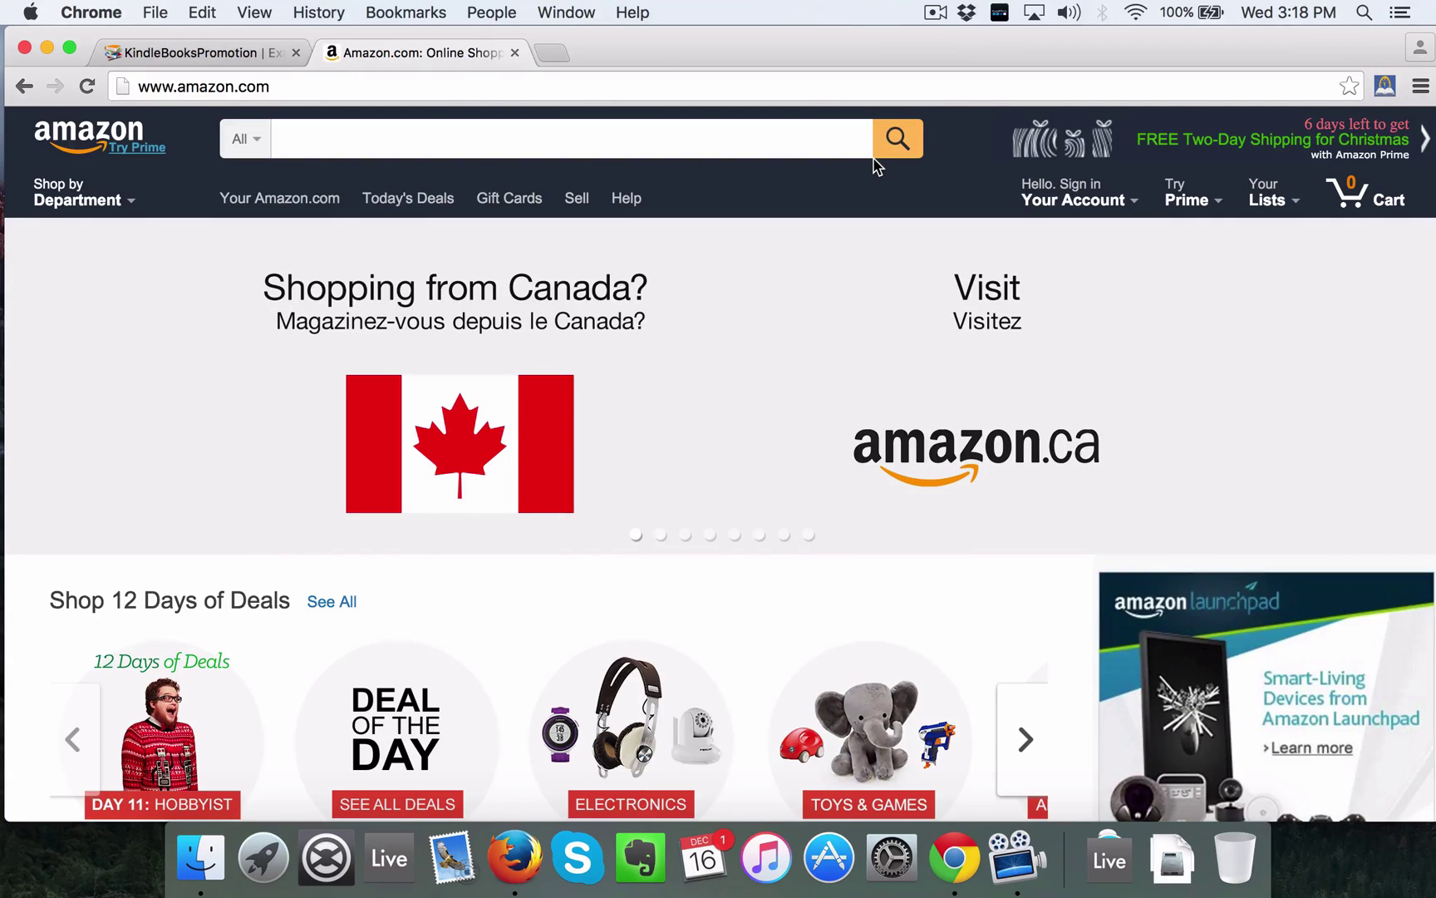
Limit search to Kindle Store, then open the Kindle eBooks storefront's Best Sellers page.
left_click(249, 141)
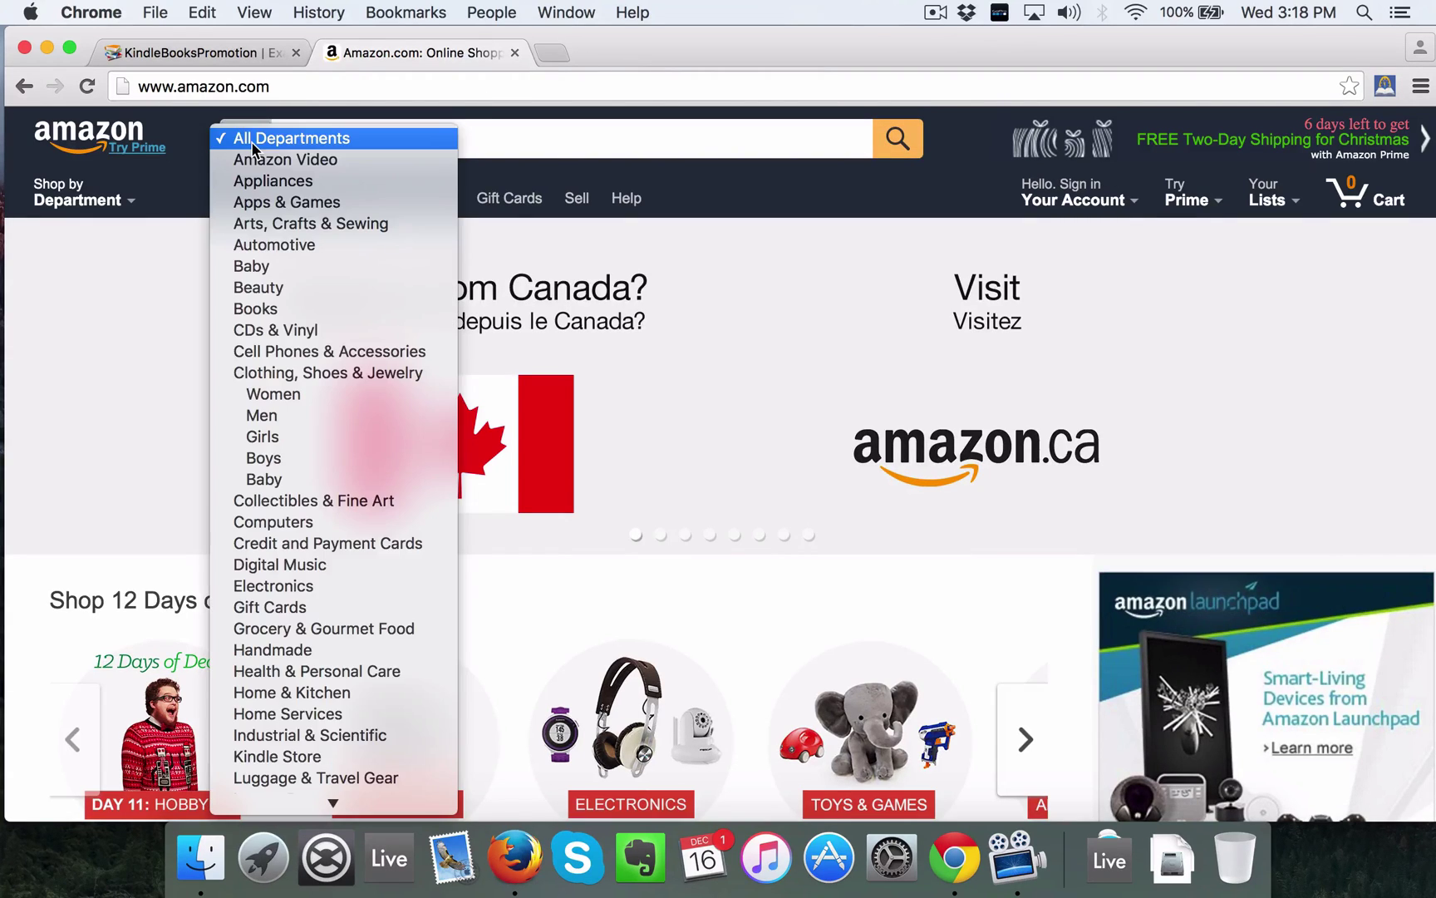
key("k")
key("Return")
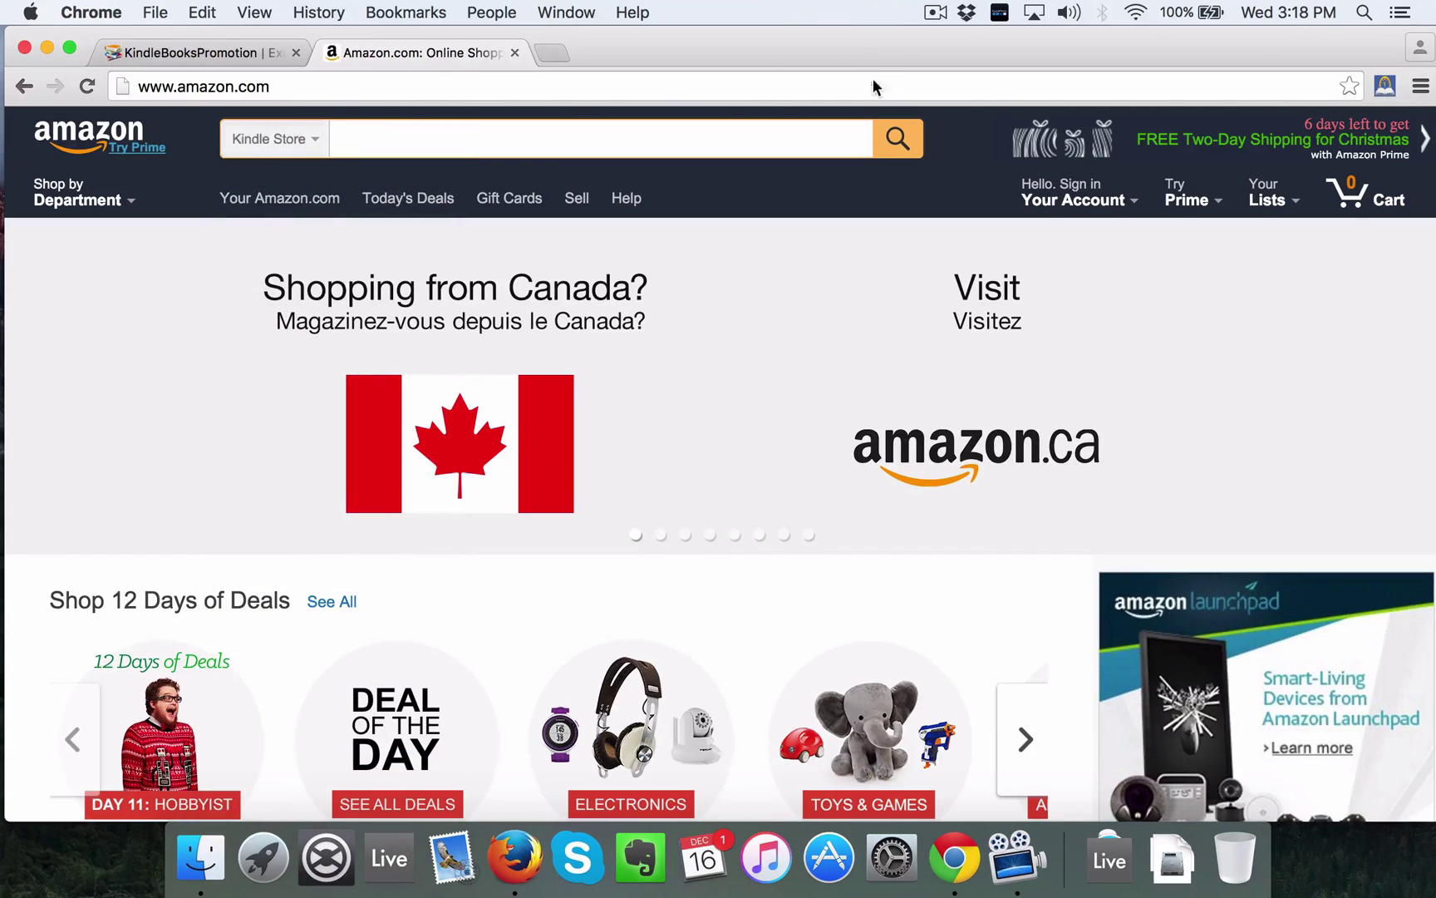
left_click(895, 138)
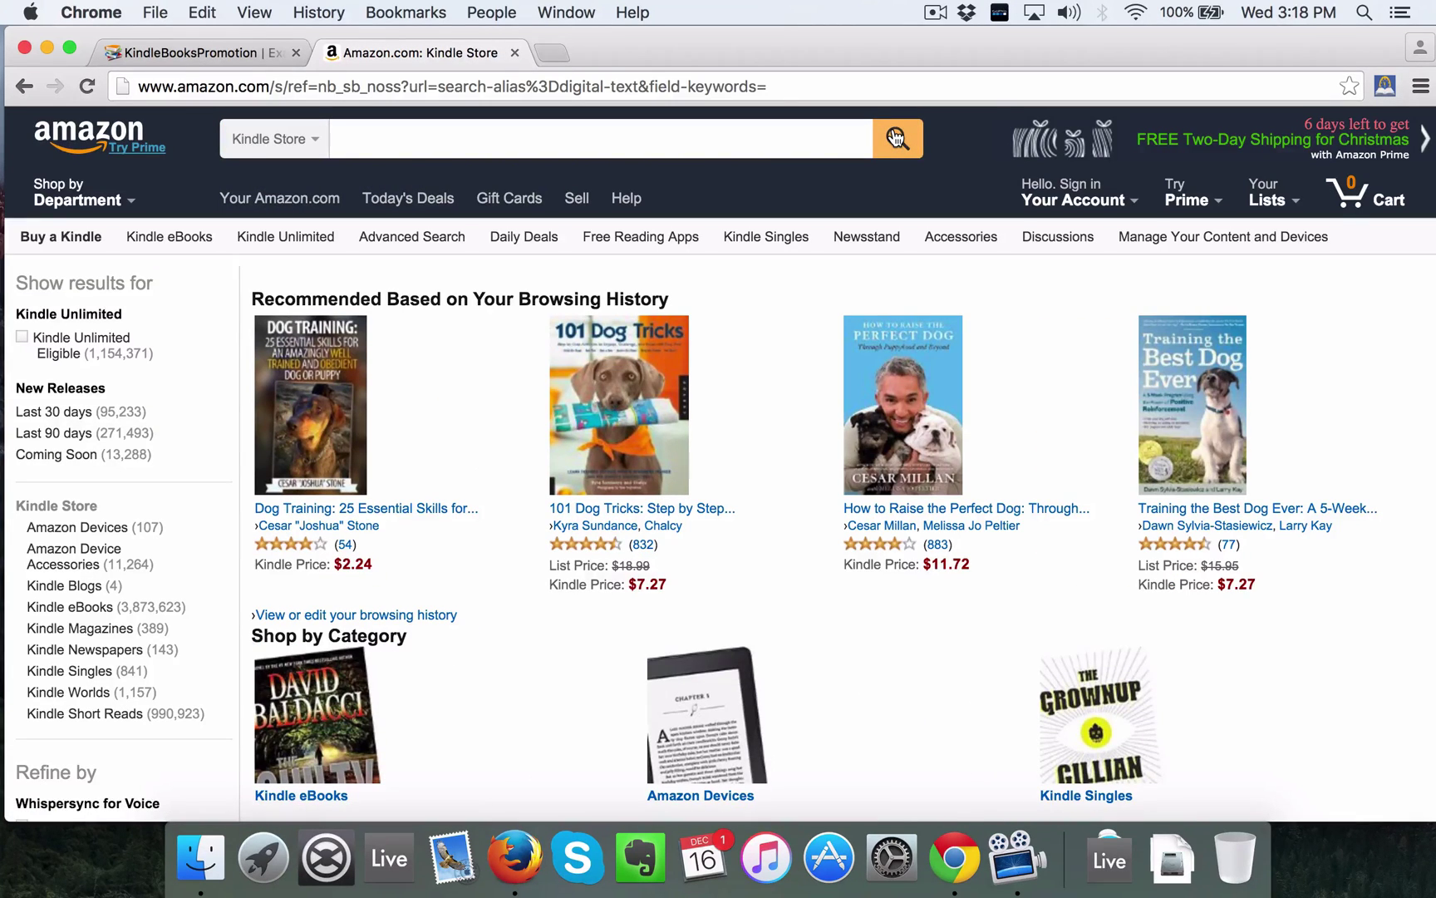
left_click(174, 247)
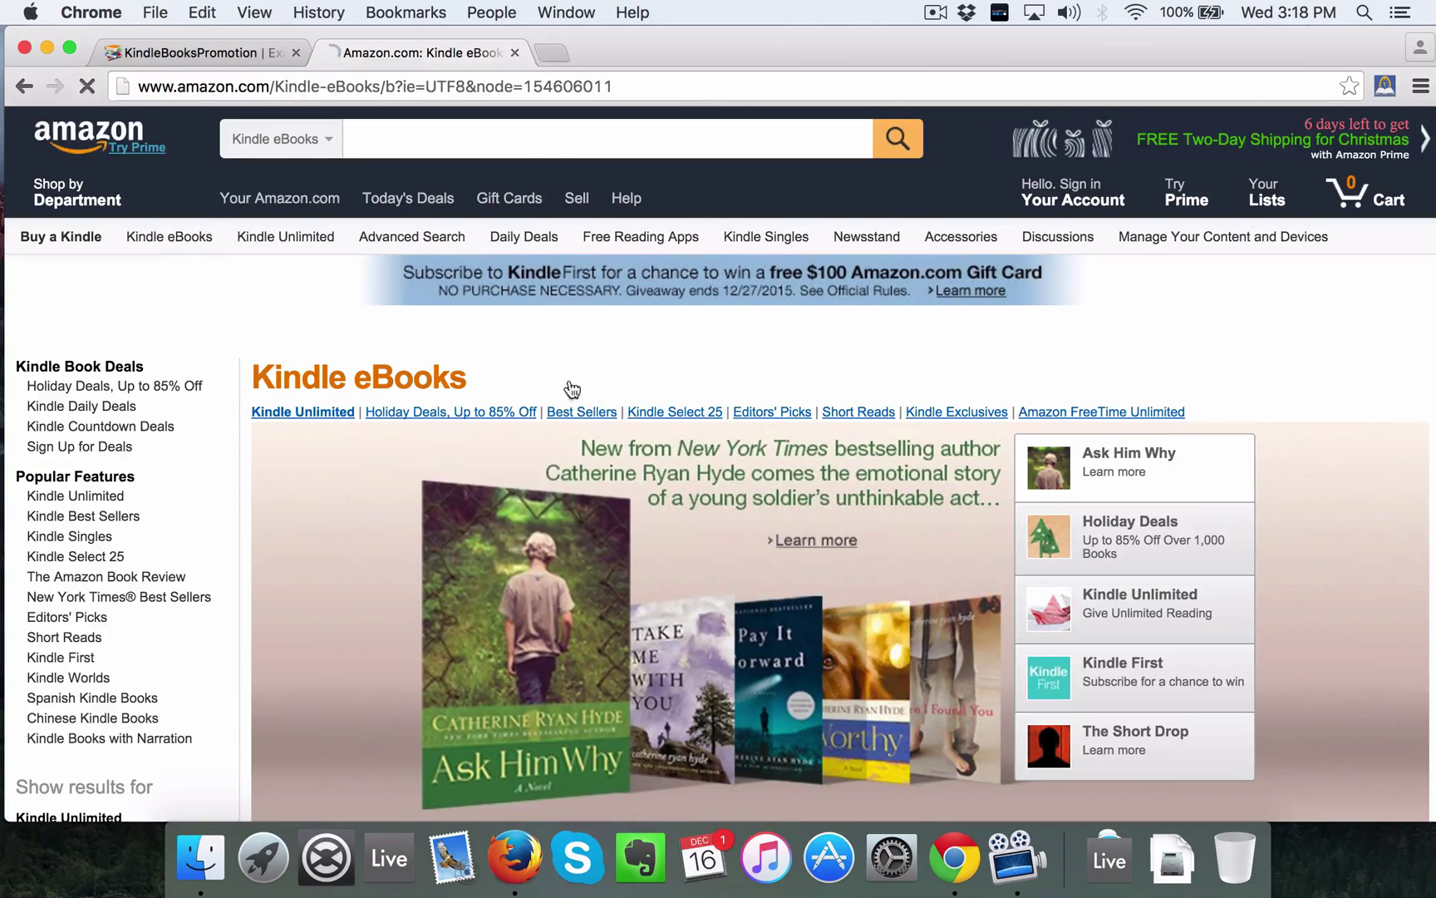
left_click(590, 411)
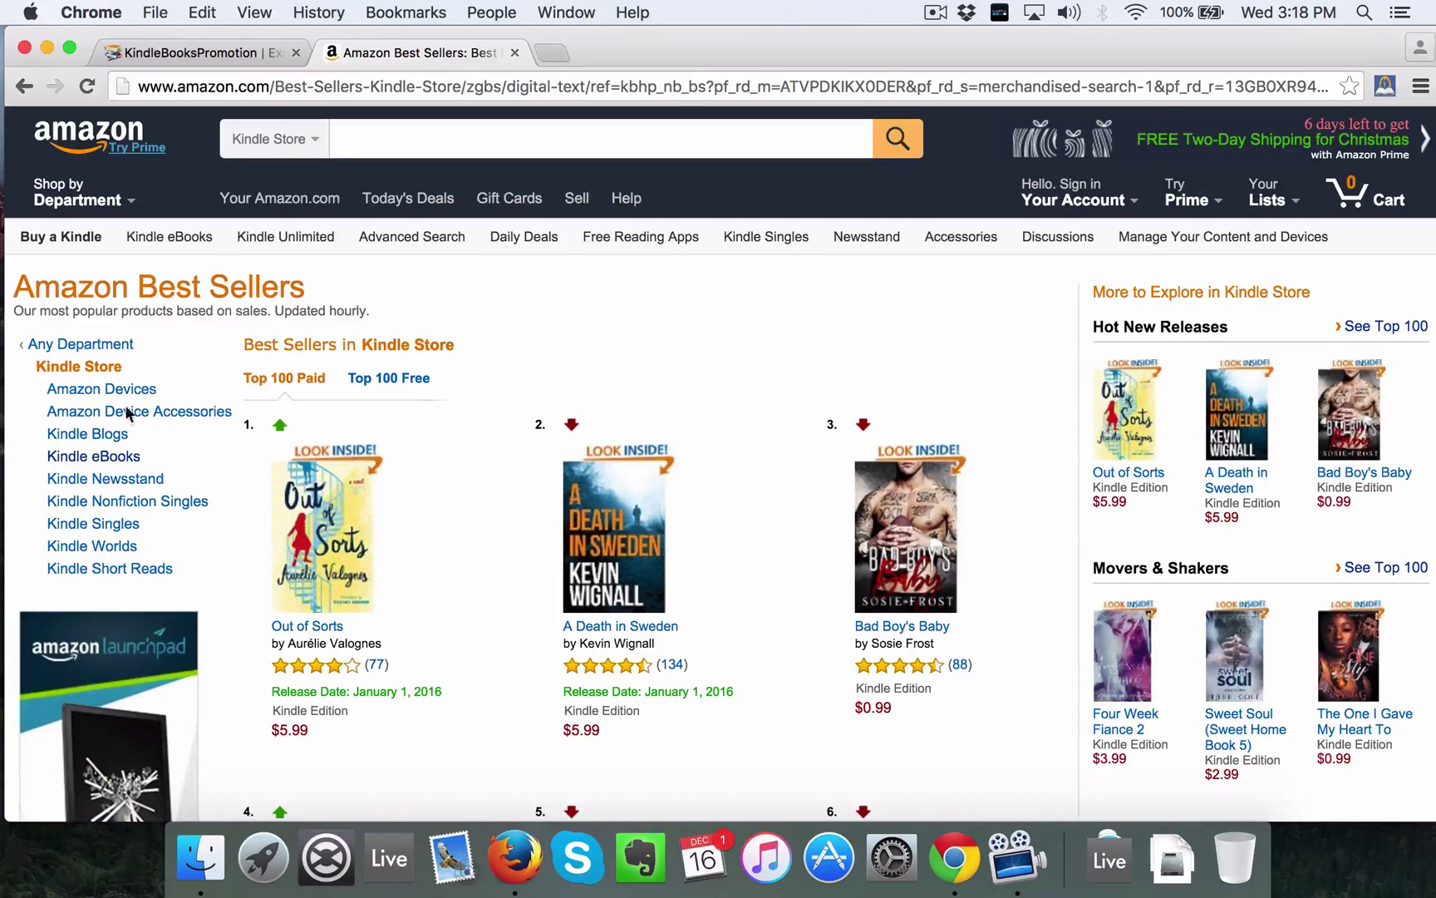
Narrow the best sellers to Kindle eBooks and browse the genre categories listed alongside.
left_click(125, 458)
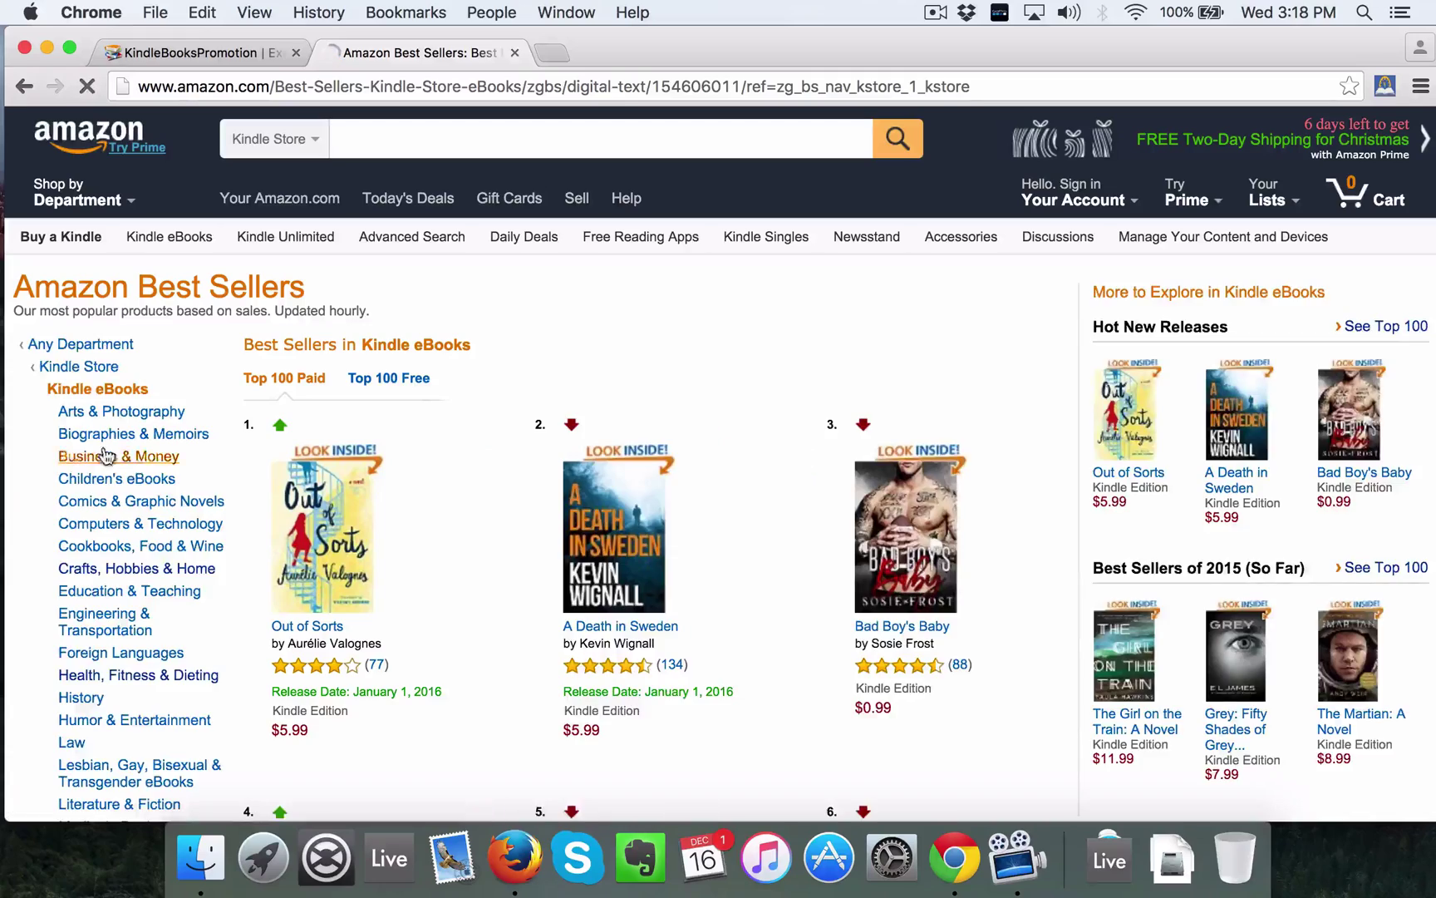
scroll(52, 459, "down", 3)
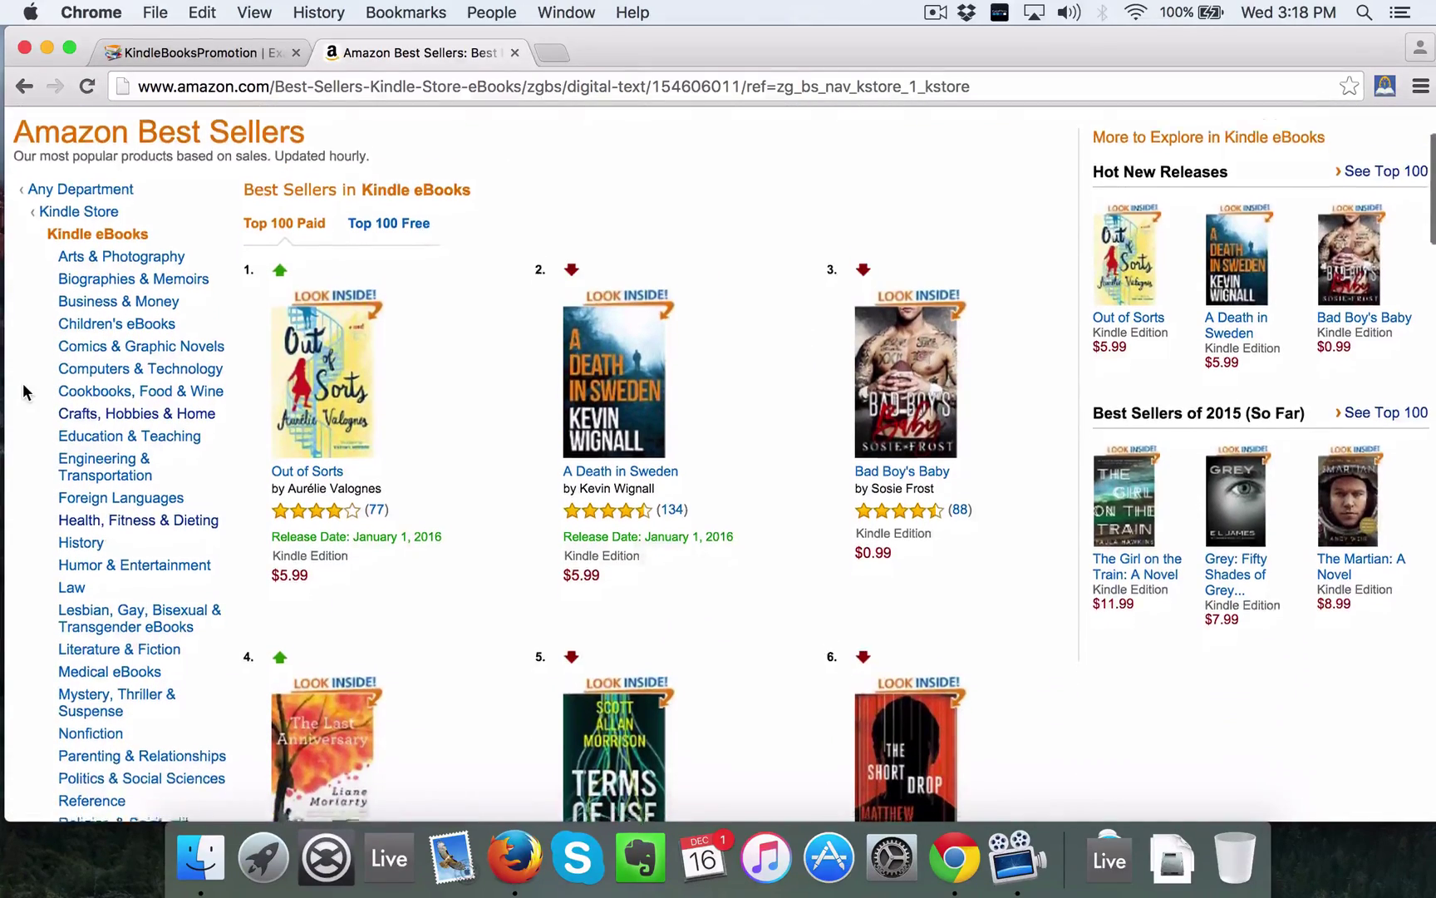
scroll(23, 391, "down", 3)
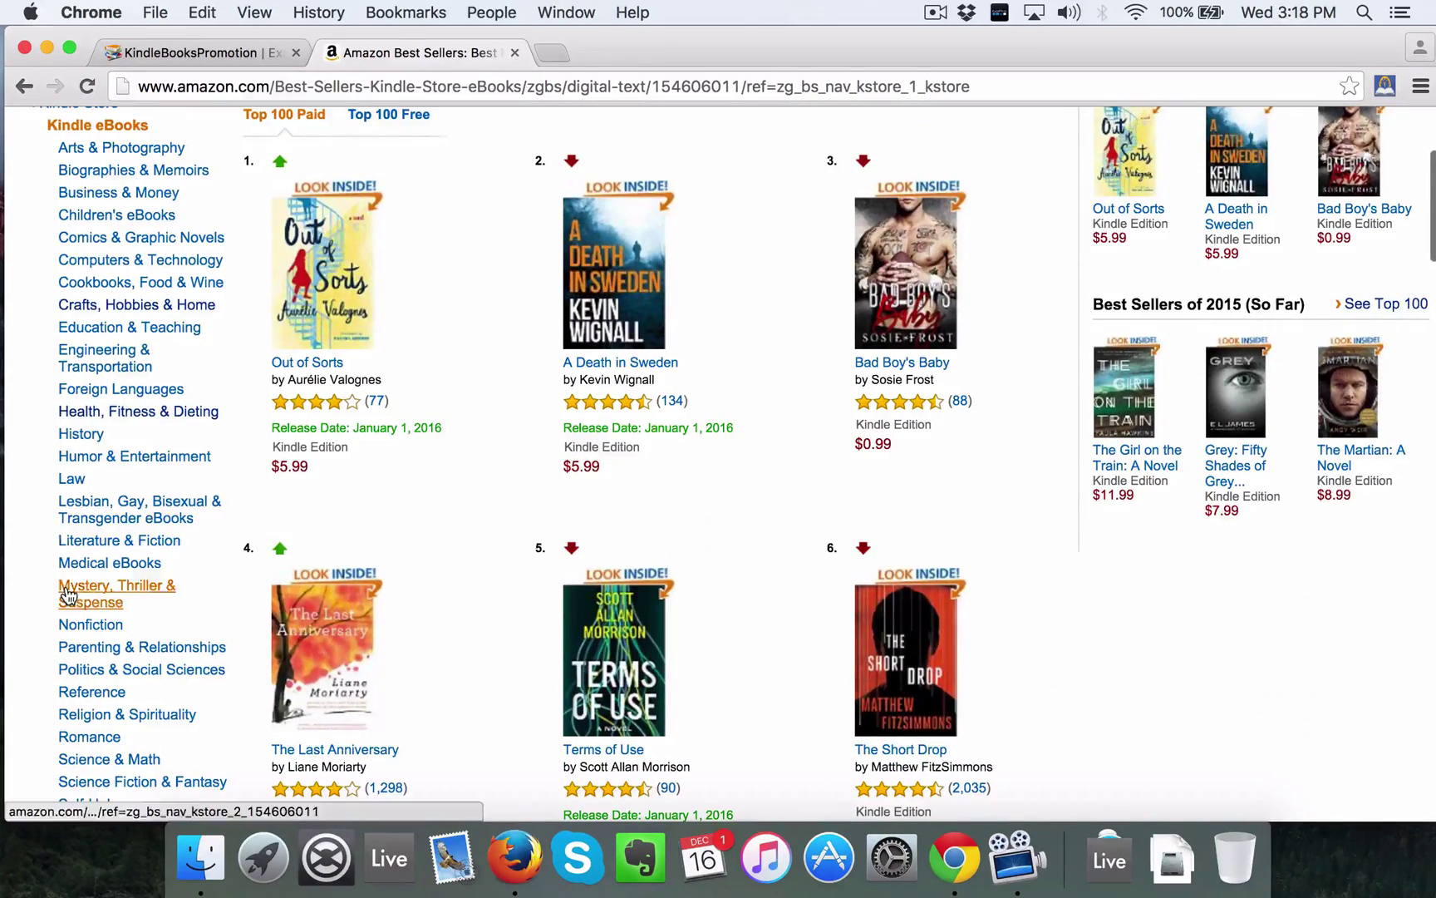
scroll(66, 603, "down", 5)
scroll(69, 590, "up", 10)
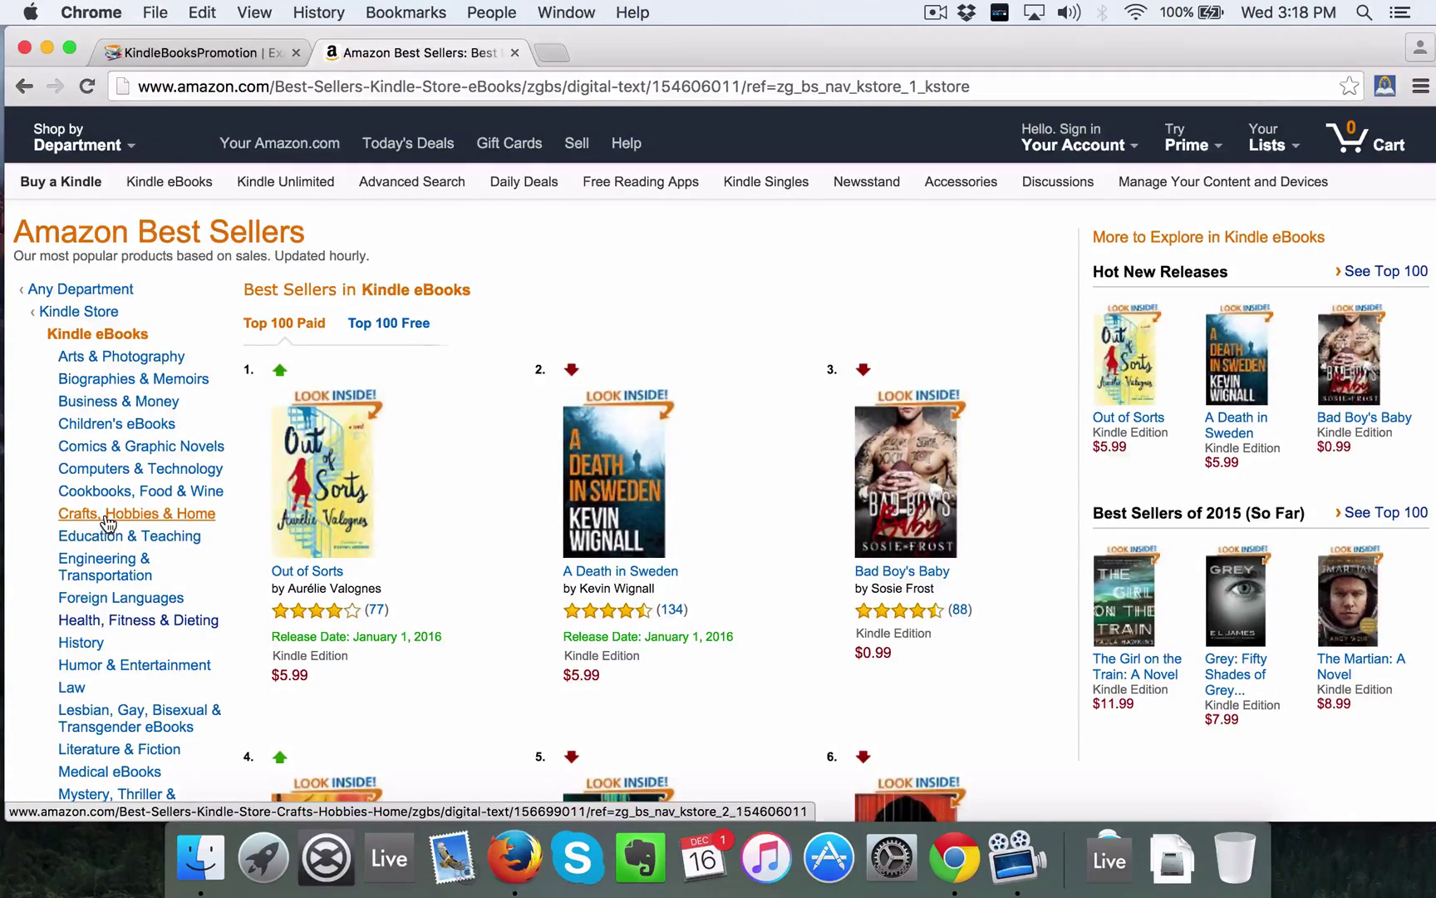
scroll(4, 590, "down", 5)
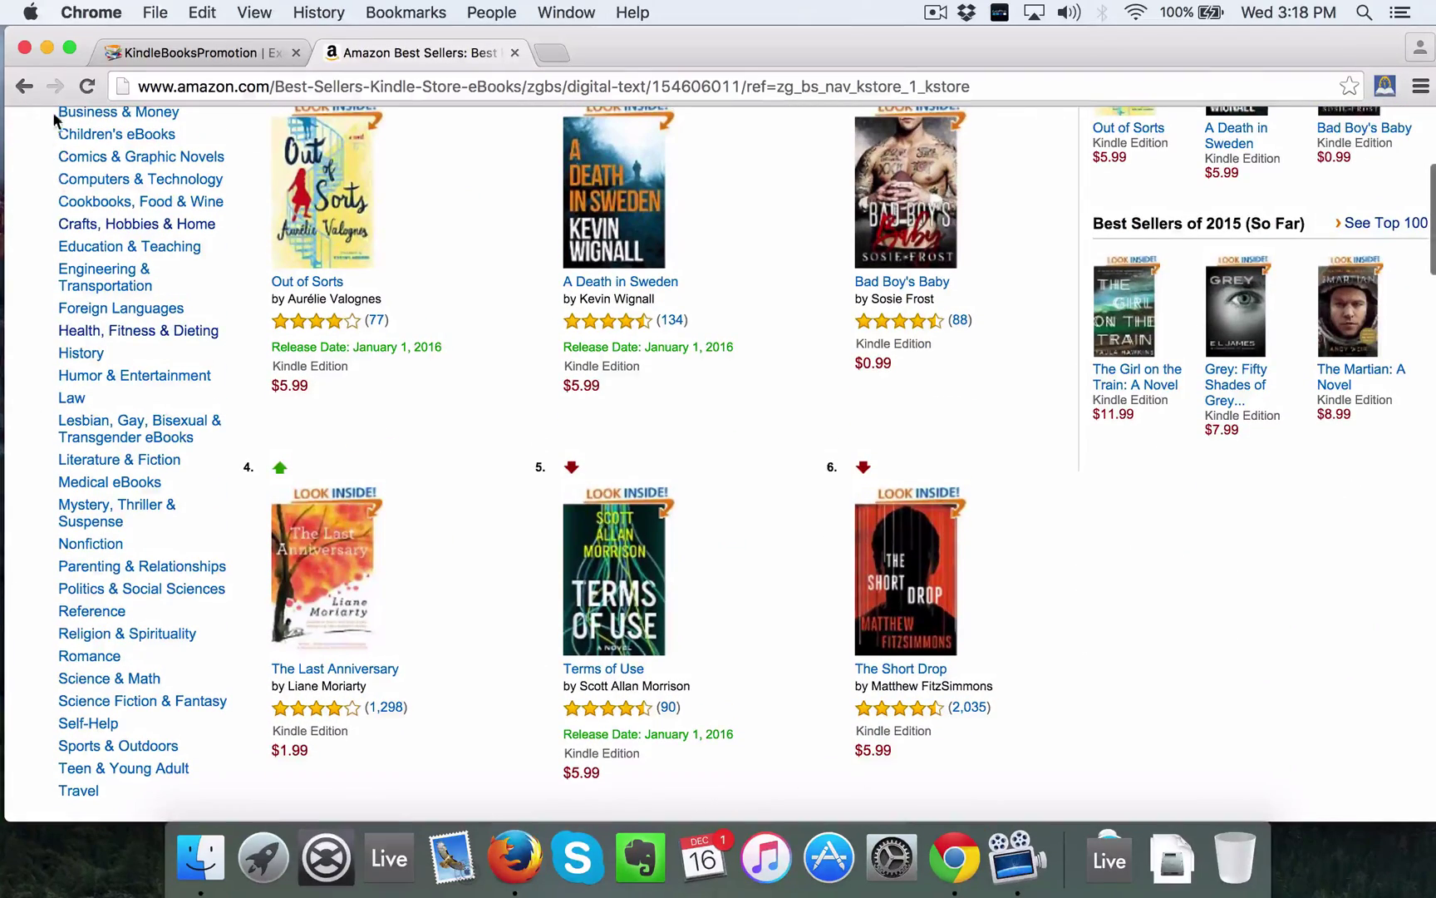
Open the Crafts, Hobbies & Home best sellers, then return to the Kindle Store search box.
left_click(176, 224)
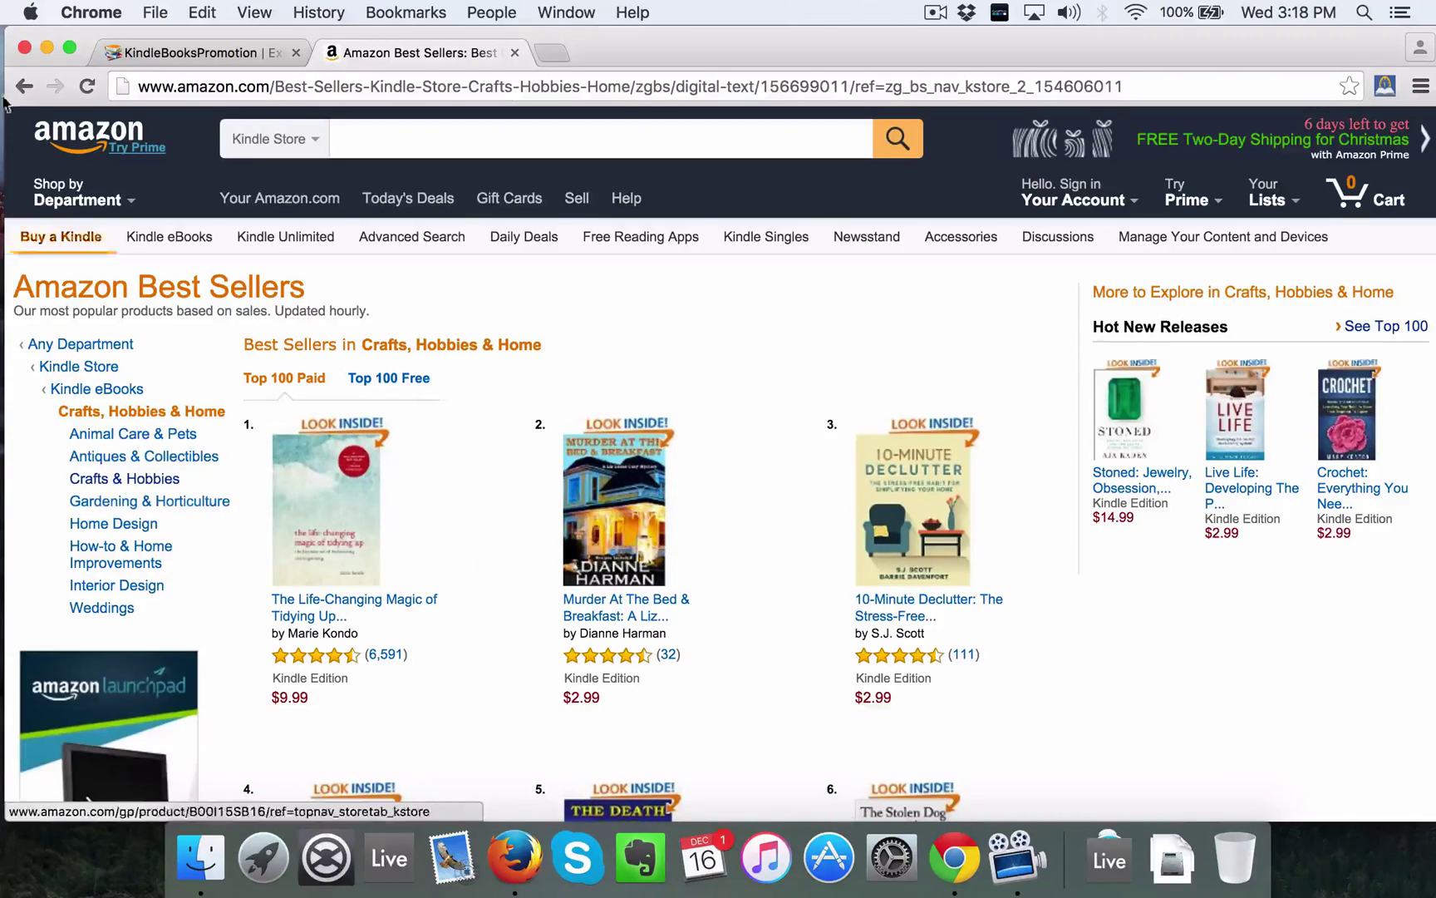
scroll(211, 496, "left", 5)
scroll(546, 259, "up", 5)
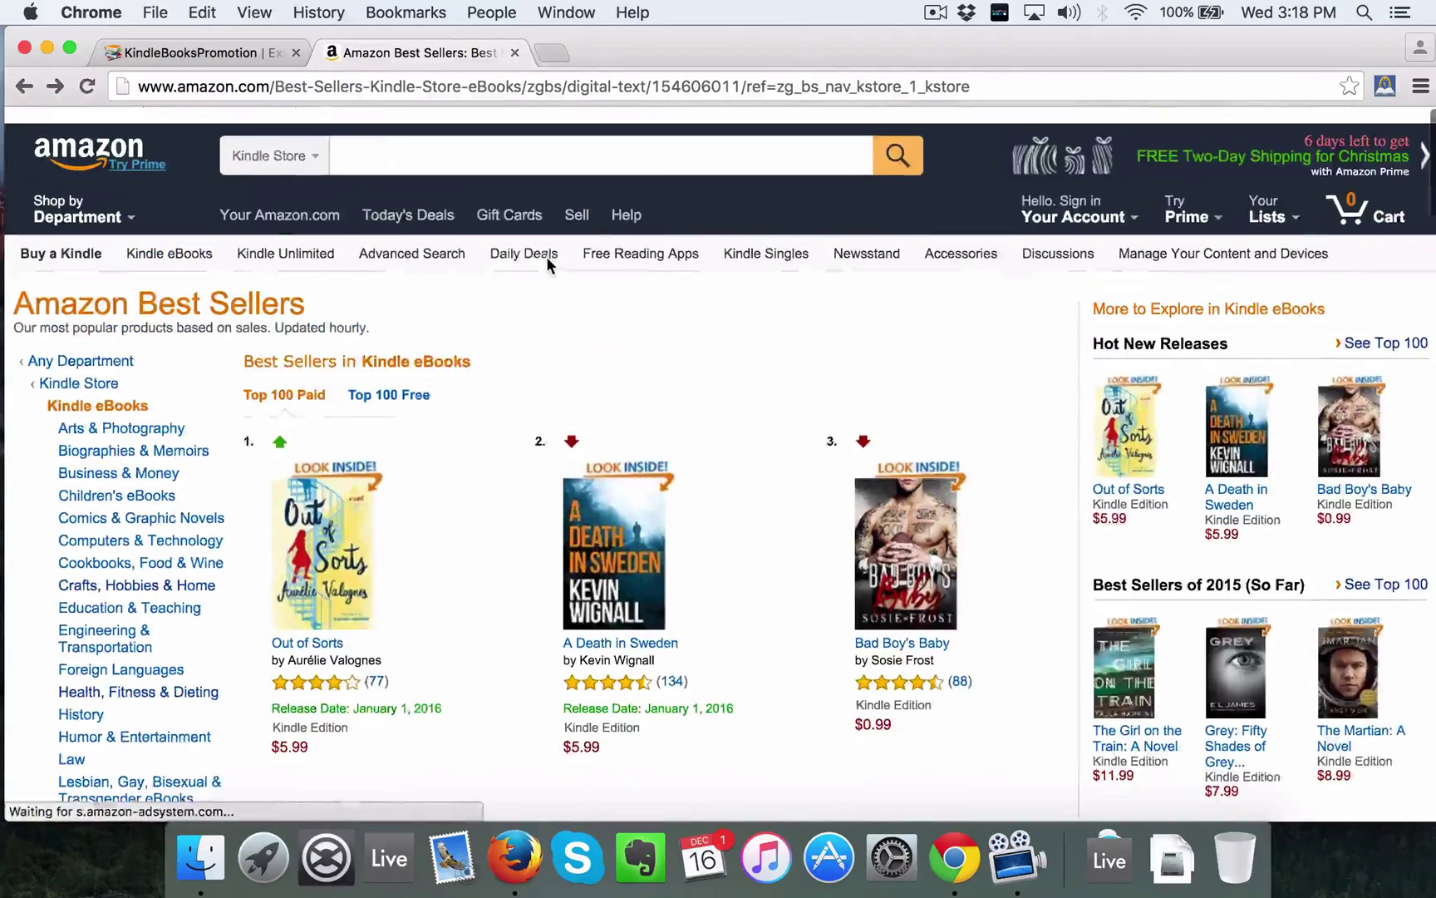
left_click(545, 141)
type("dog training")
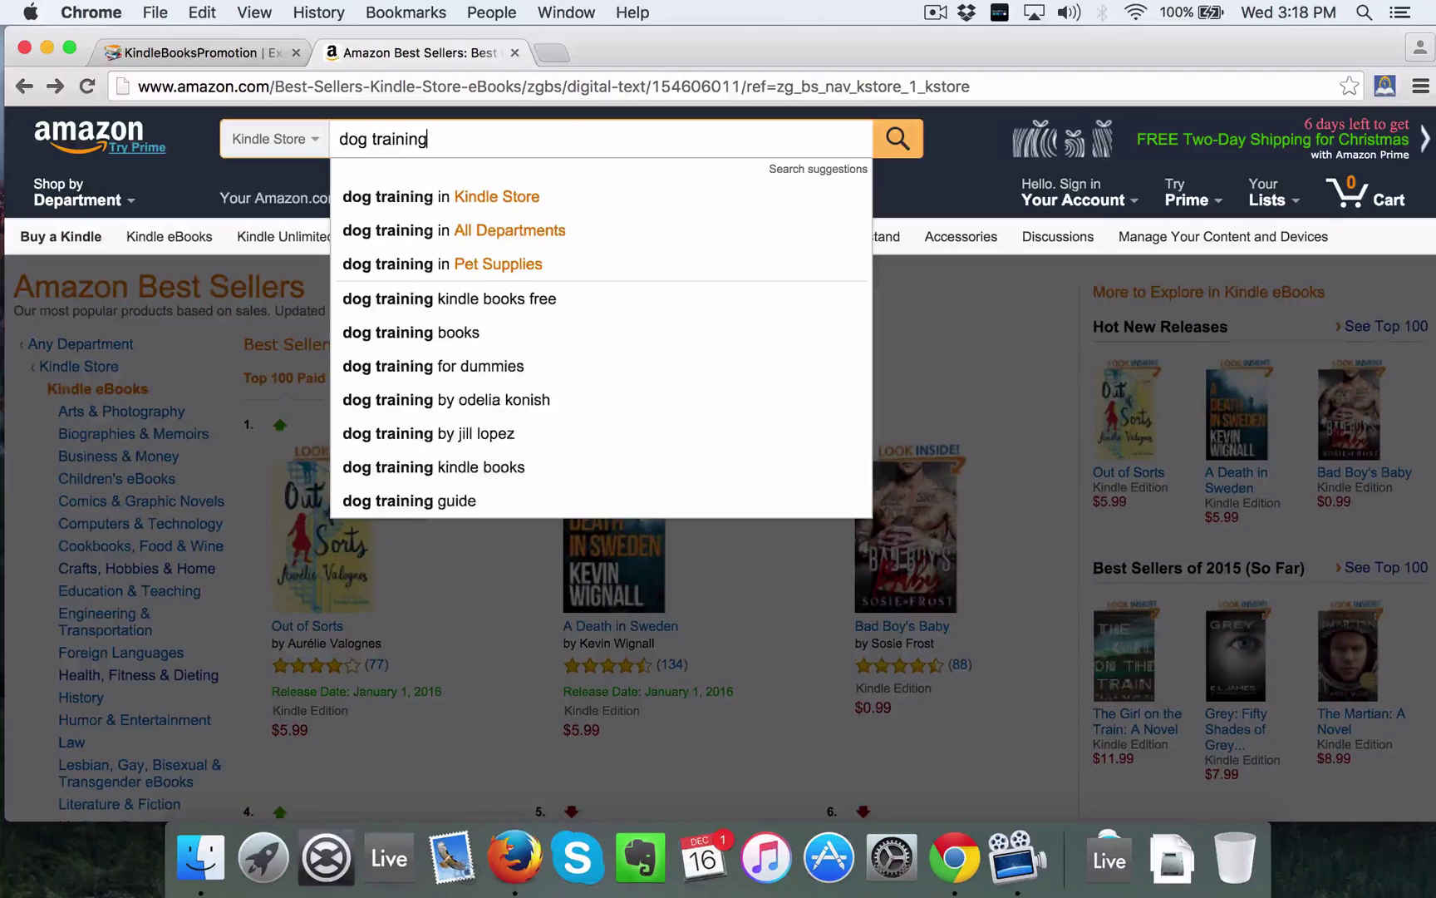
key("Return")
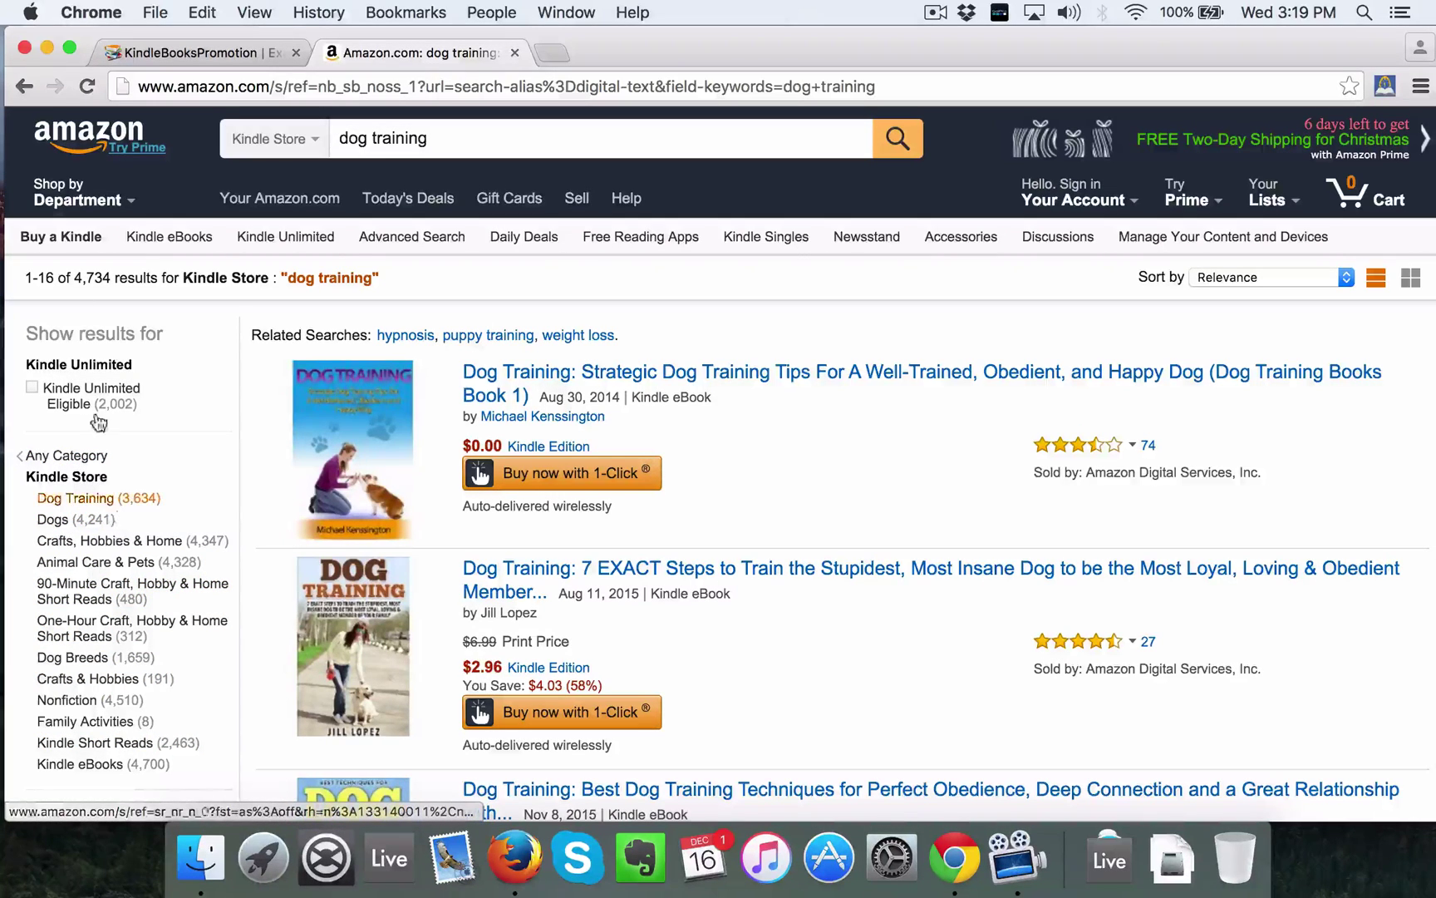
left_click(26, 89)
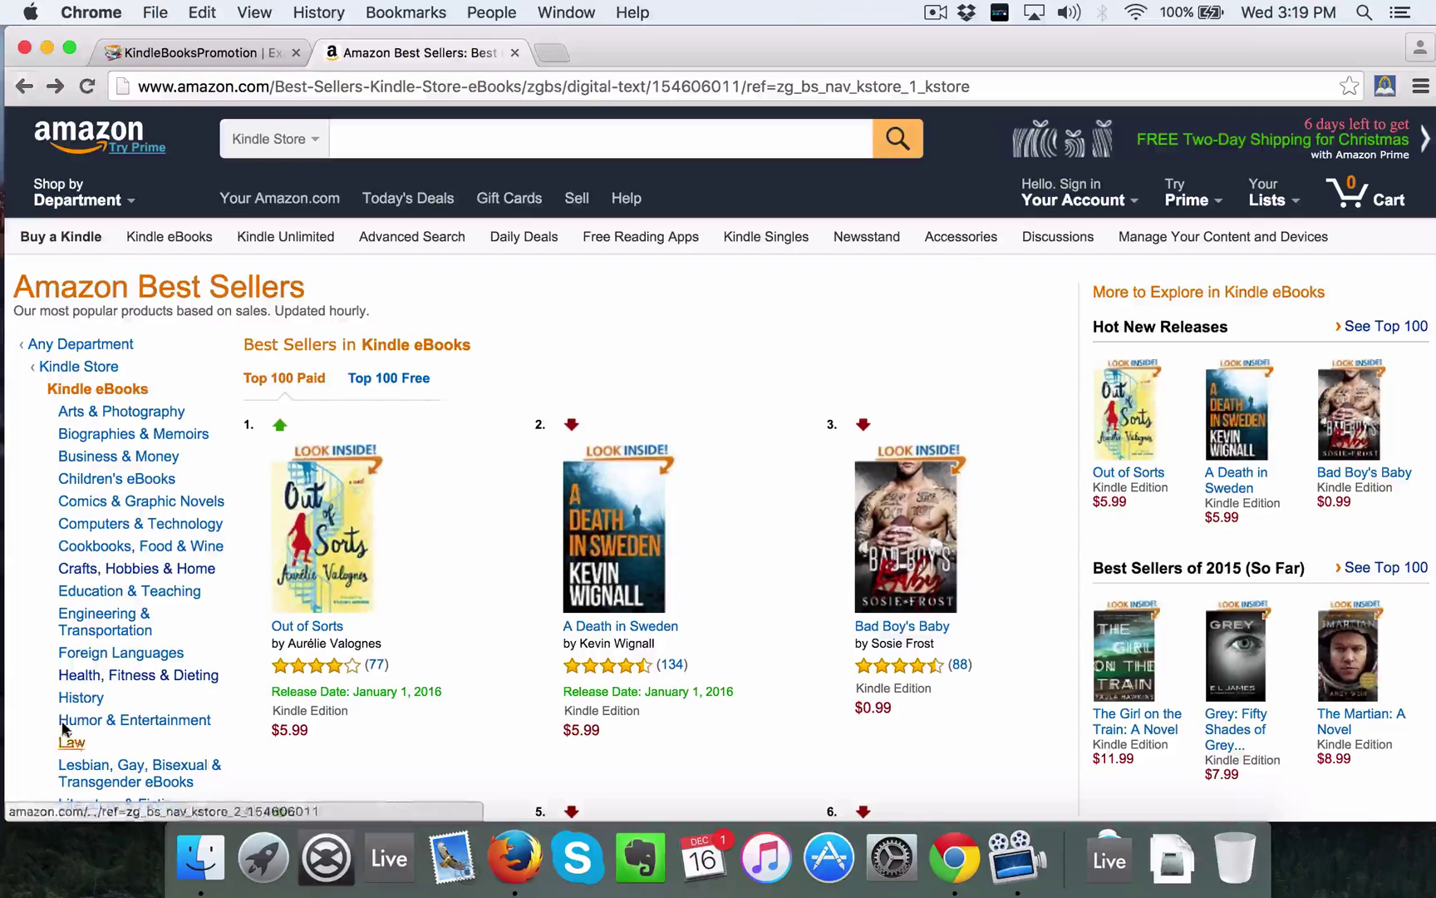
Go through Crafts, Hobbies & Home to the Animal Care & Pets Kindle best sellers list.
left_click(149, 565)
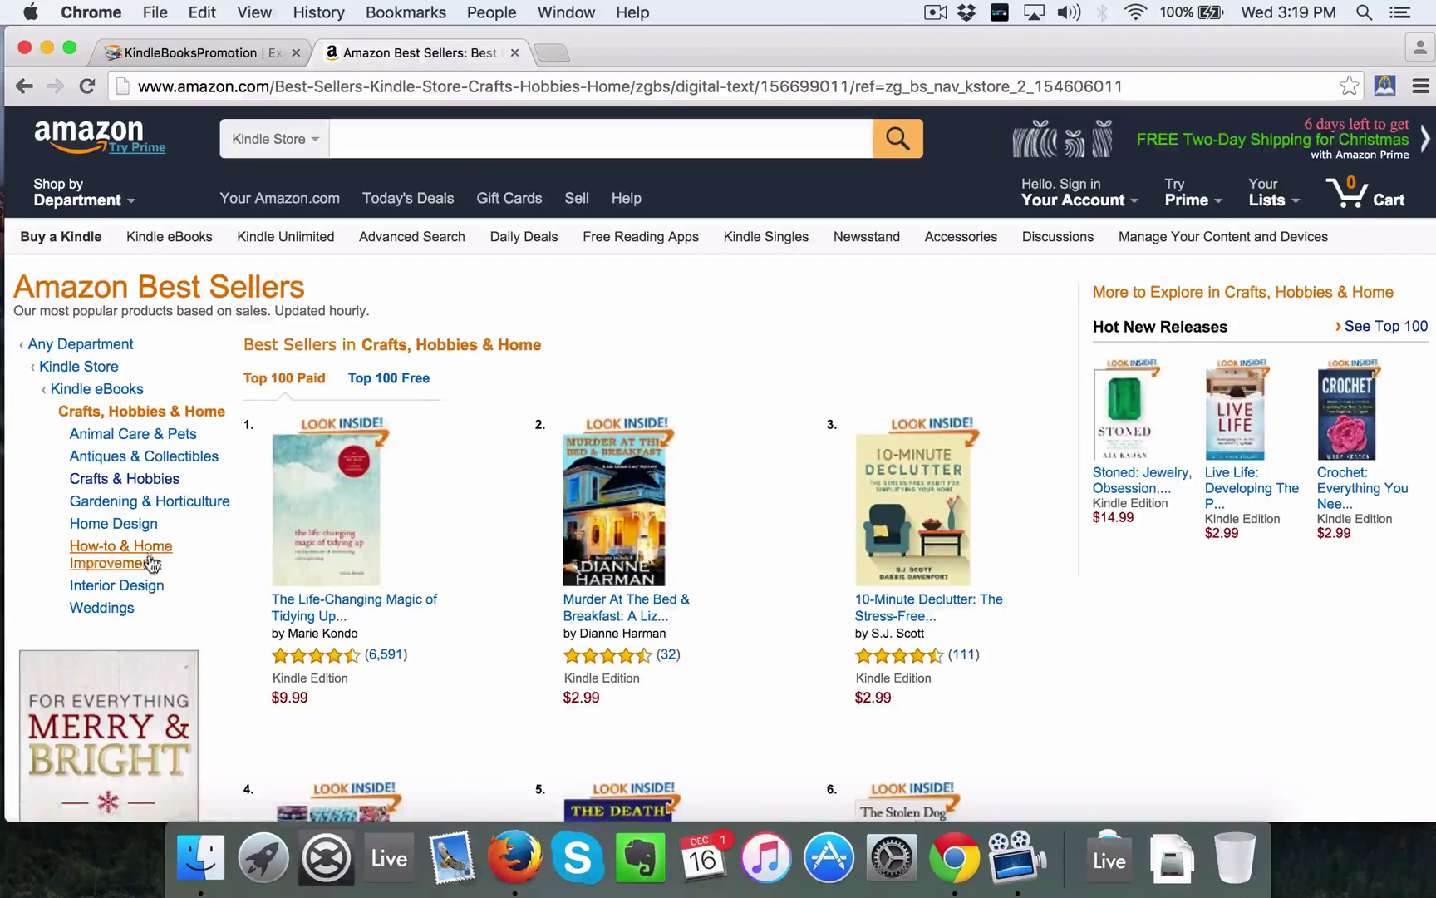
left_click(170, 443)
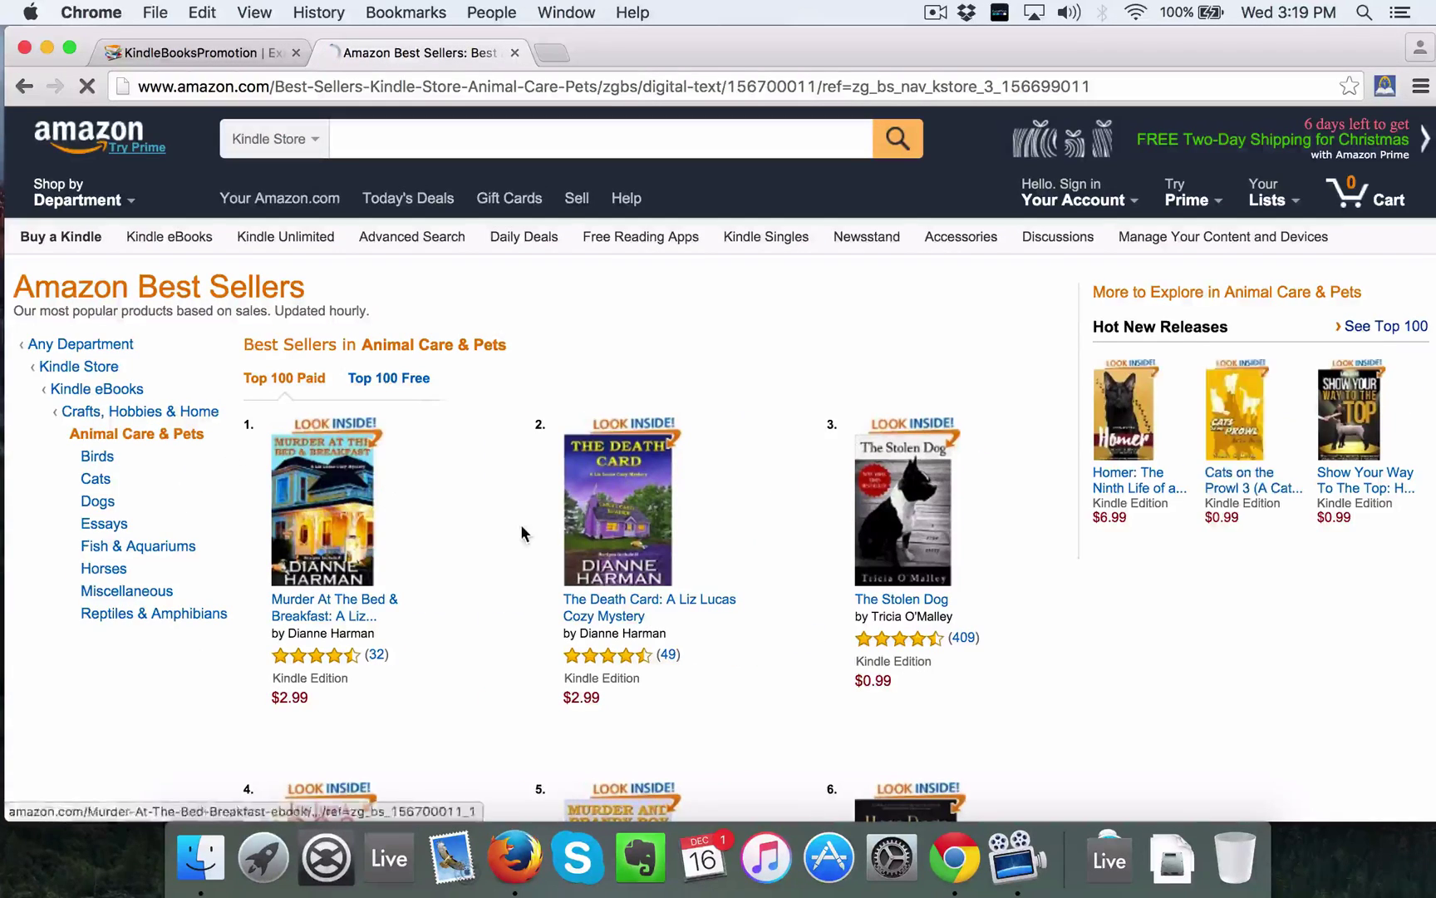
scroll(522, 533, "down", 1)
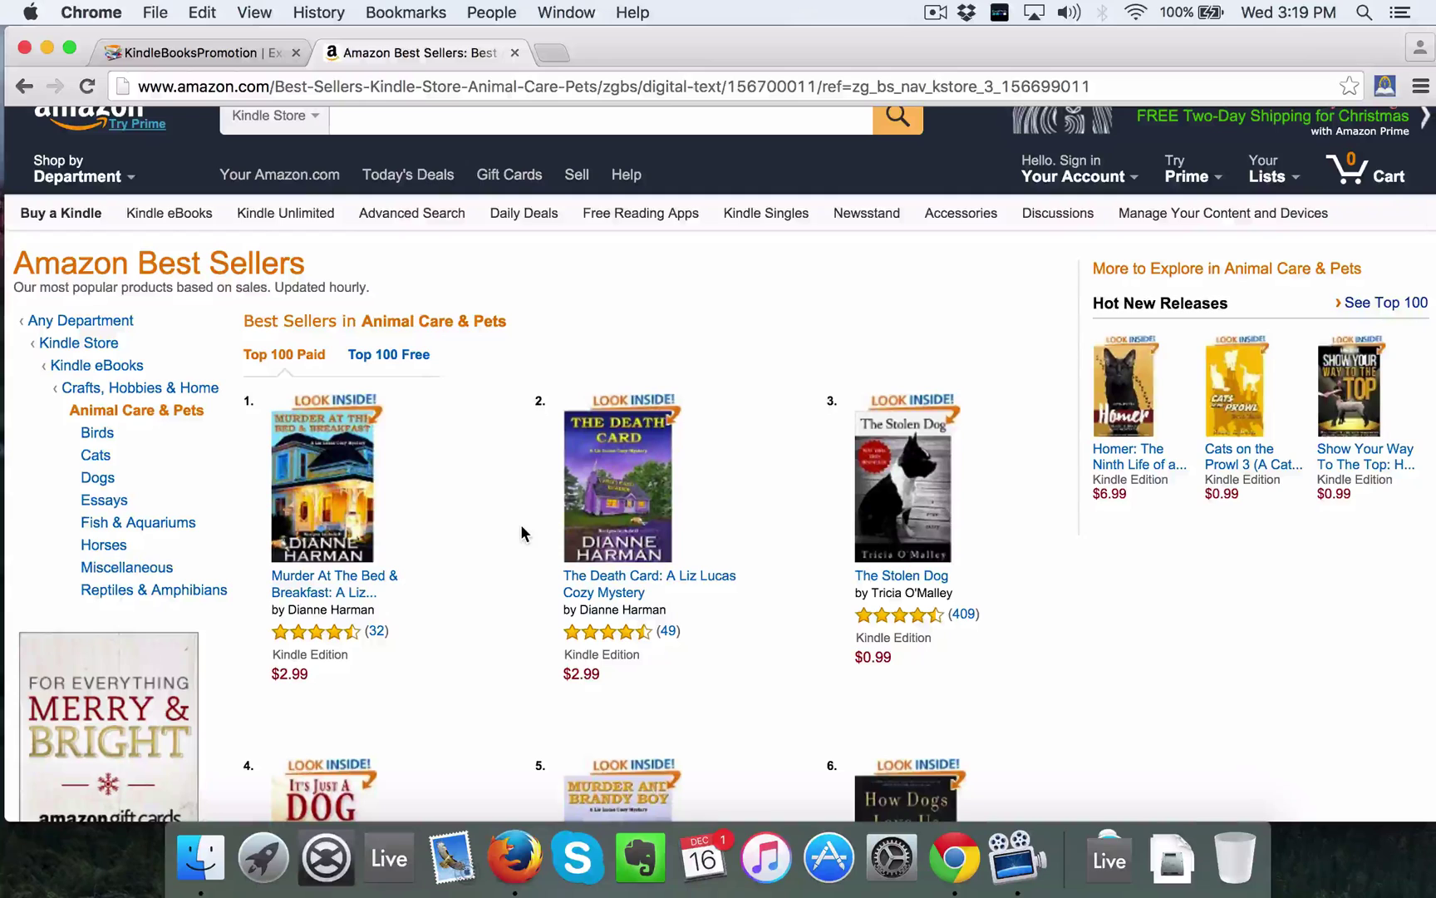
left_click(1384, 85)
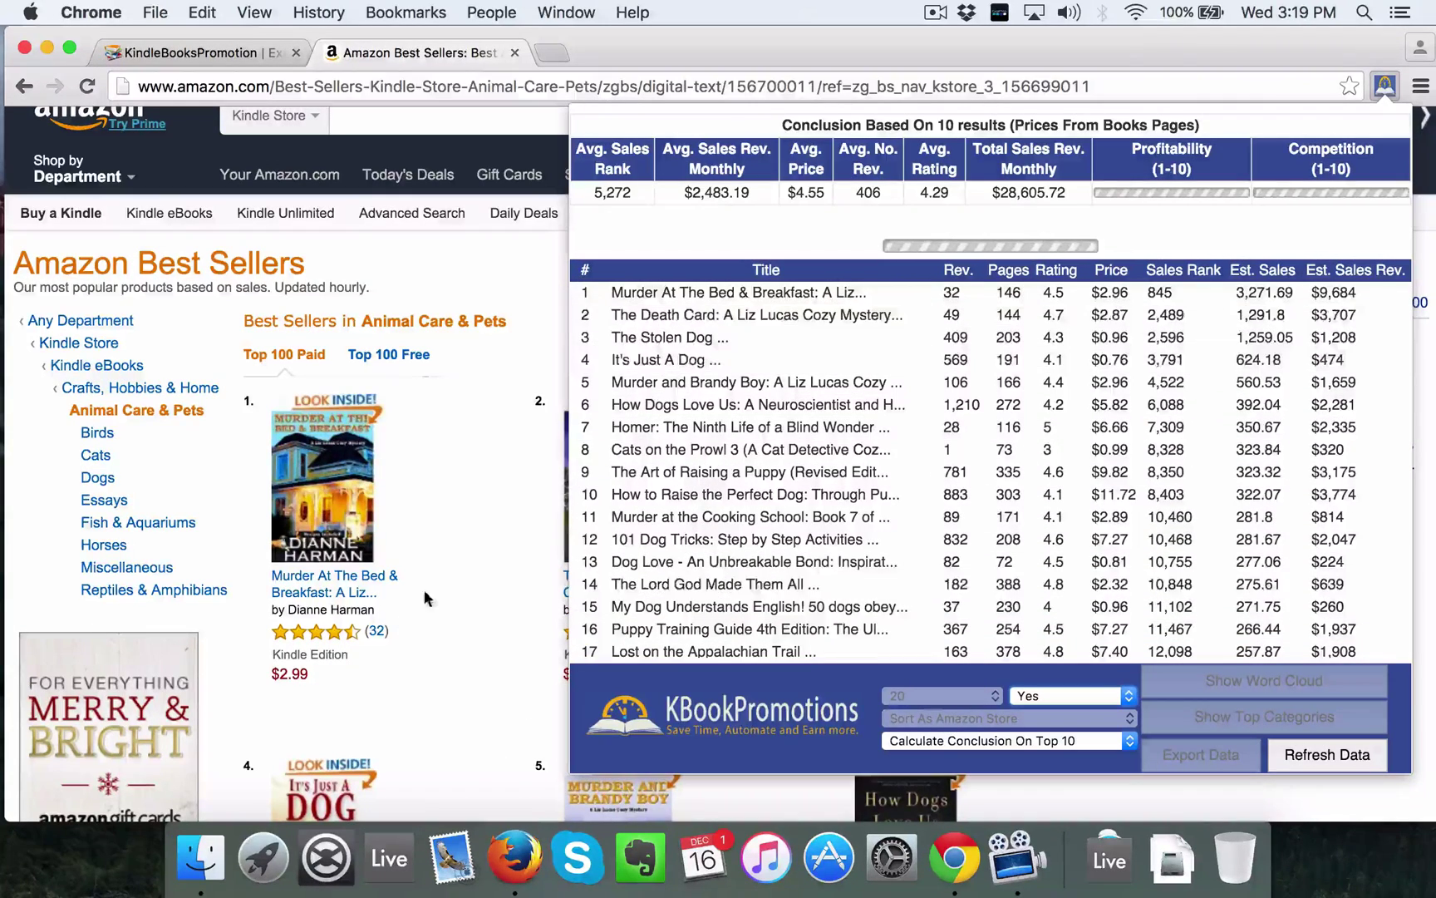
left_click(475, 678)
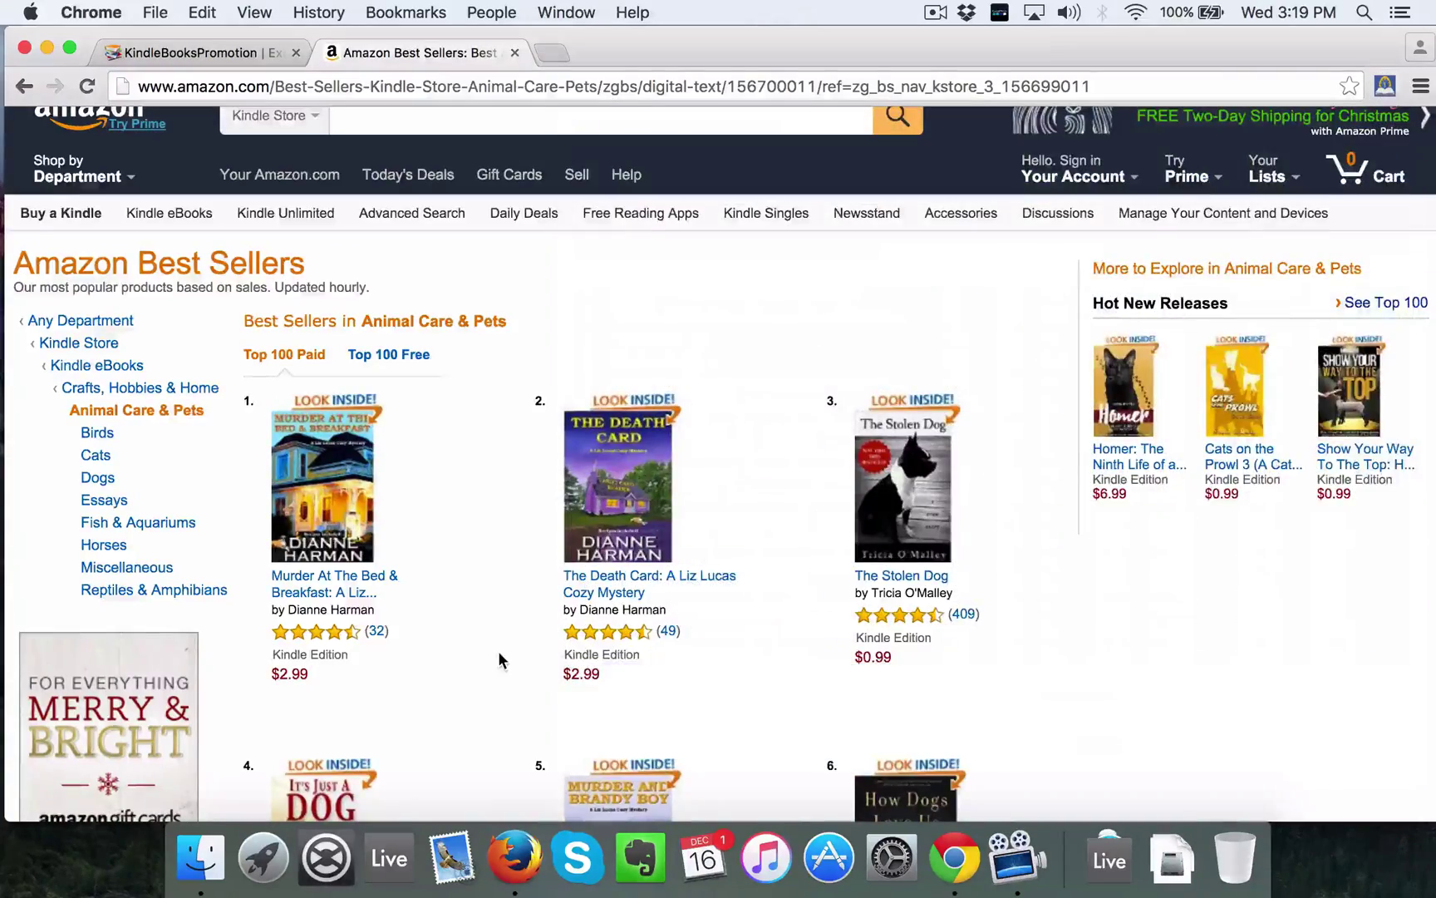
Open the Dogs subcategory to reach the Dog Care & Health Top 100 Paid list.
scroll(498, 656, "down", 5)
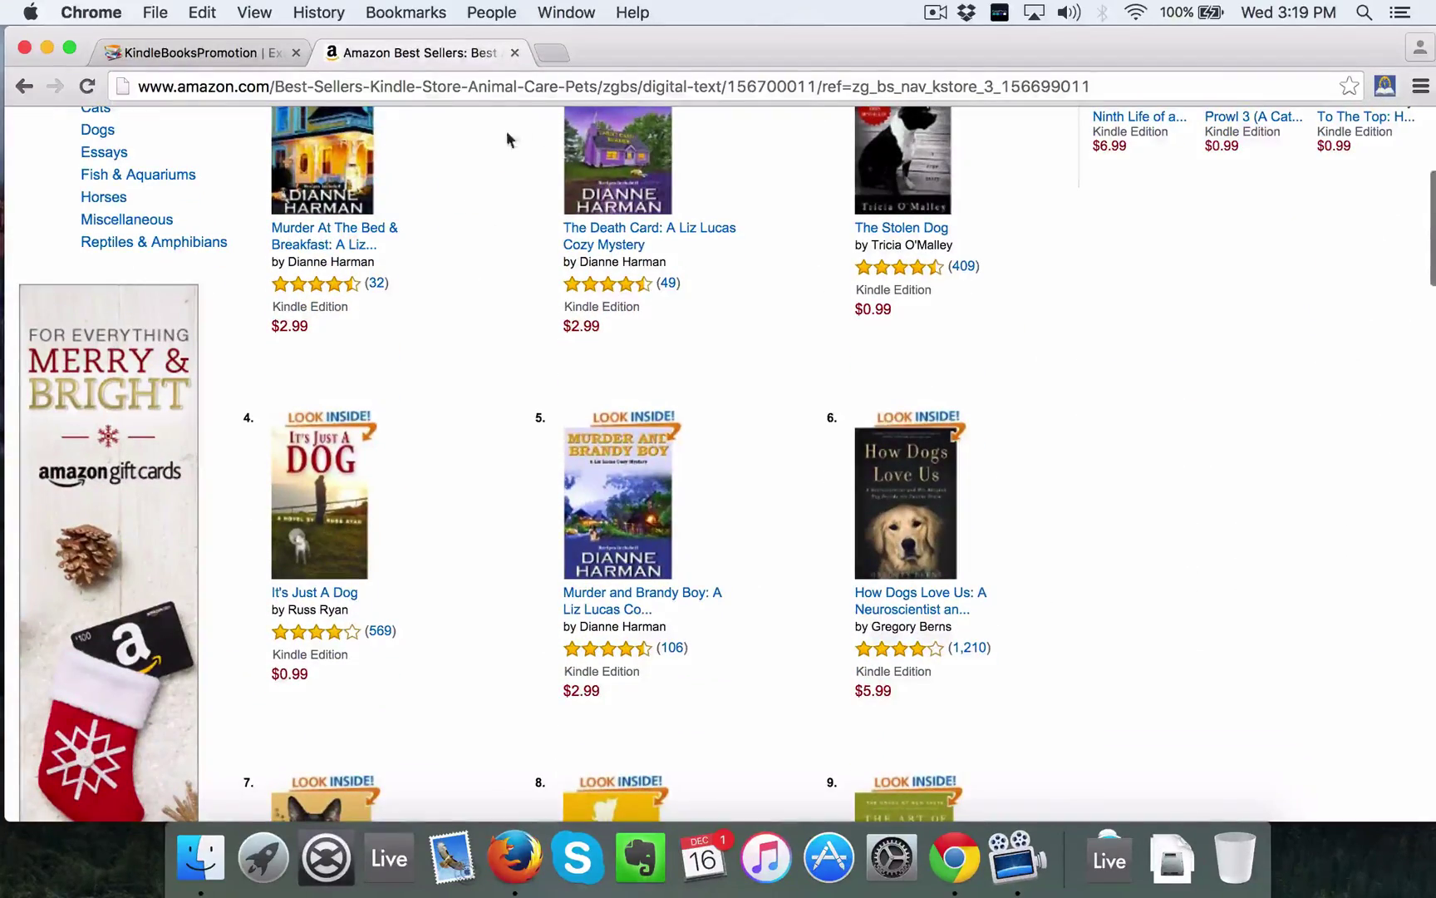
scroll(437, 416, "up", 5)
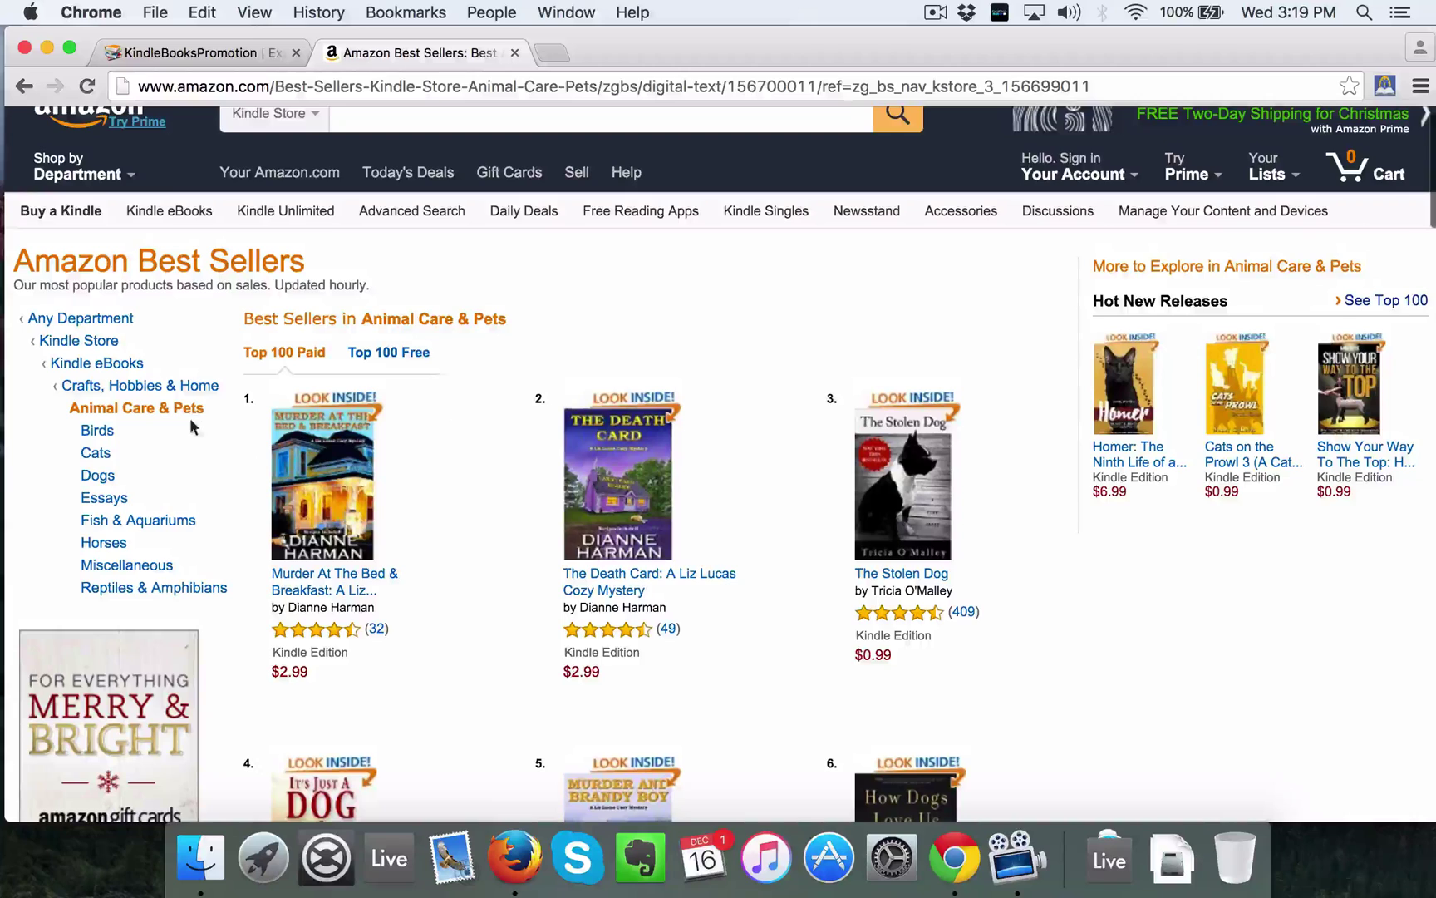
left_click(98, 474)
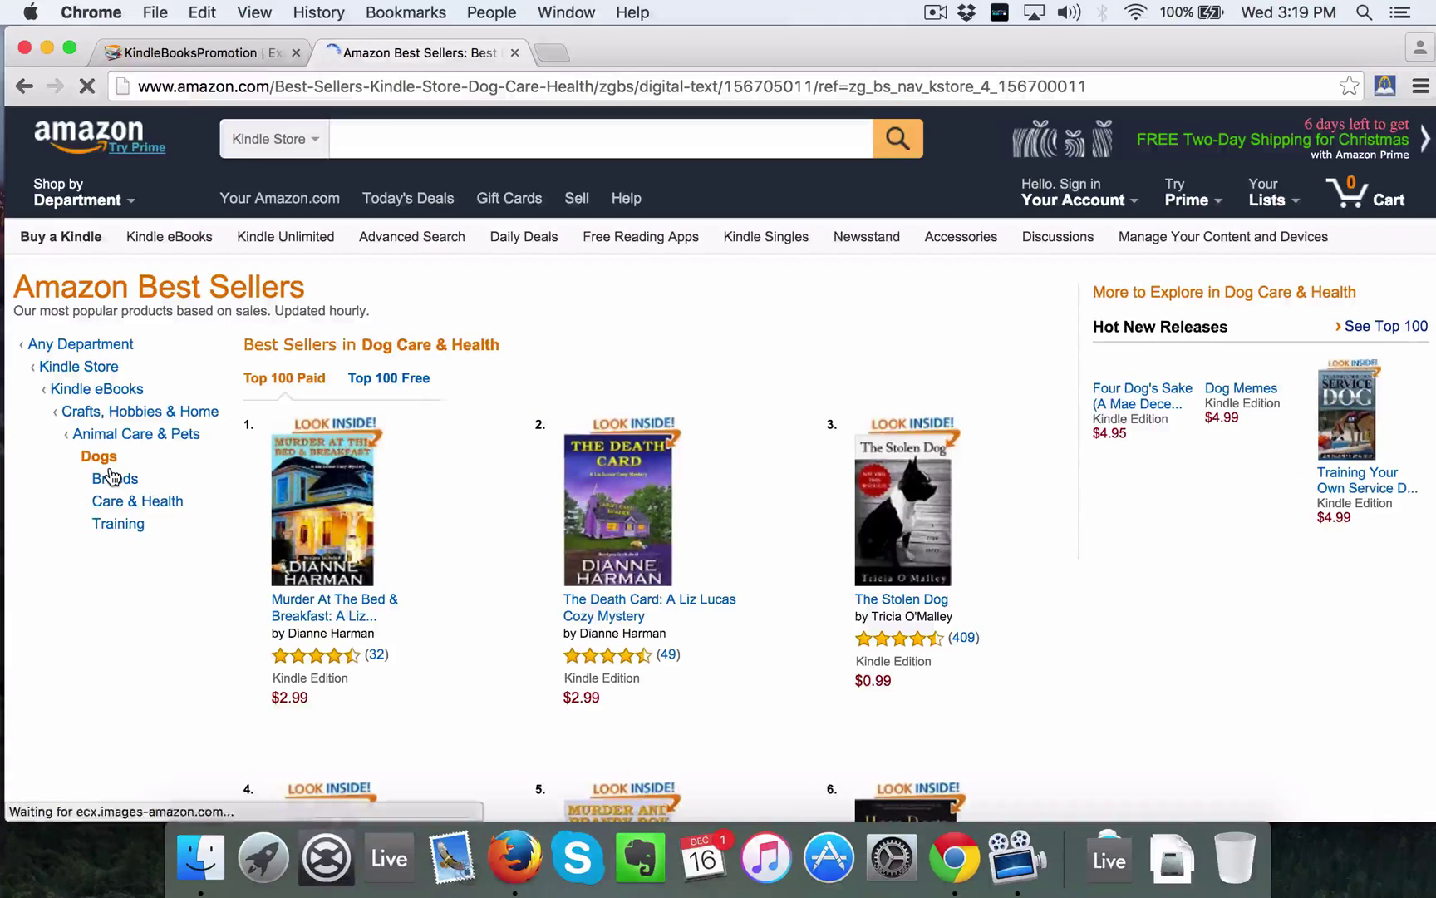
scroll(212, 598, "down", 2)
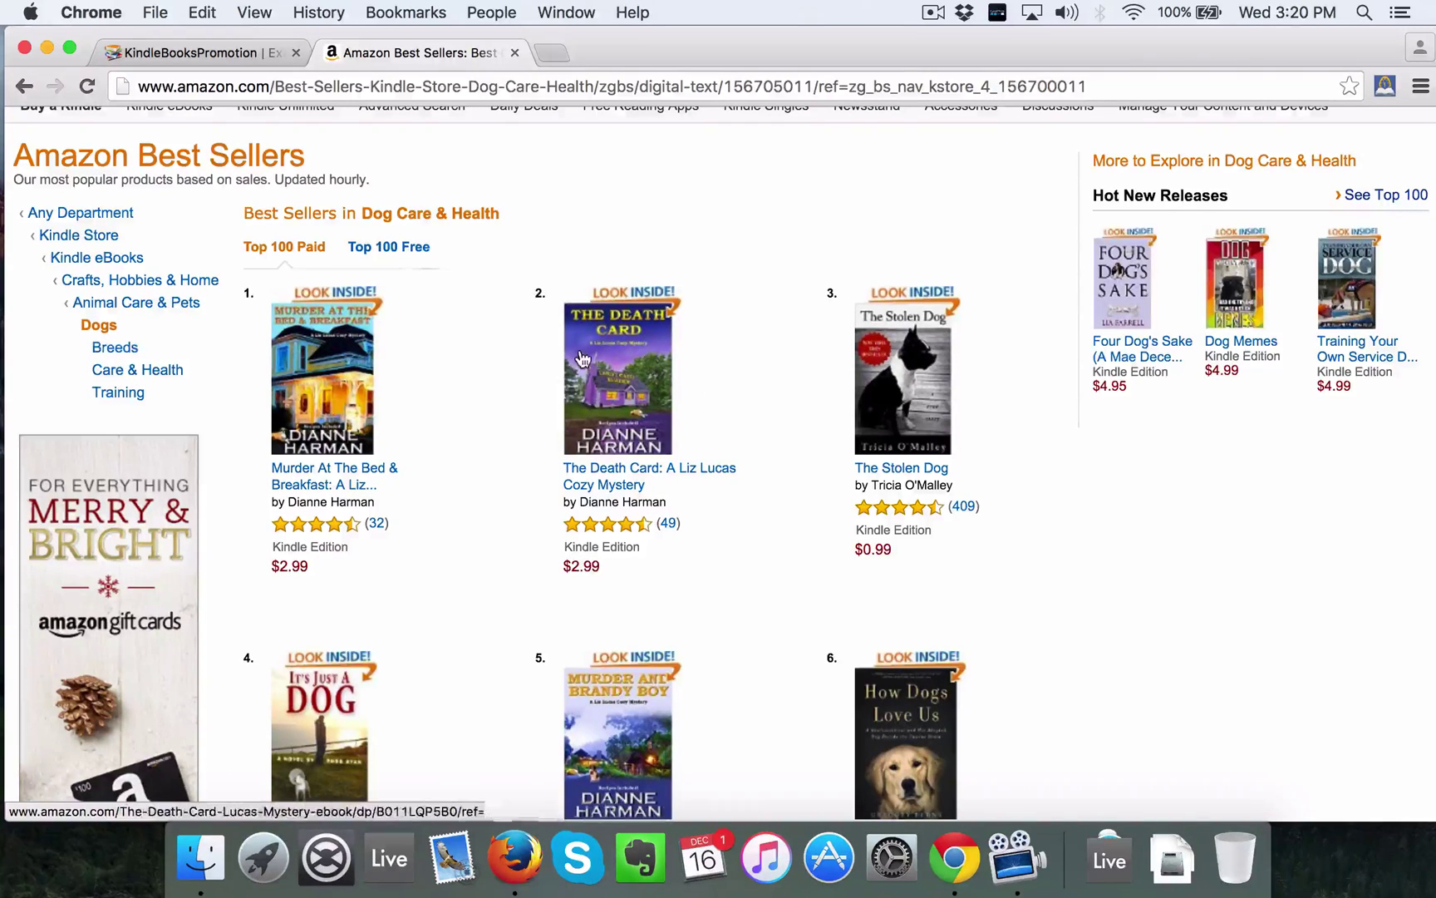
scroll(773, 580, "down", 3)
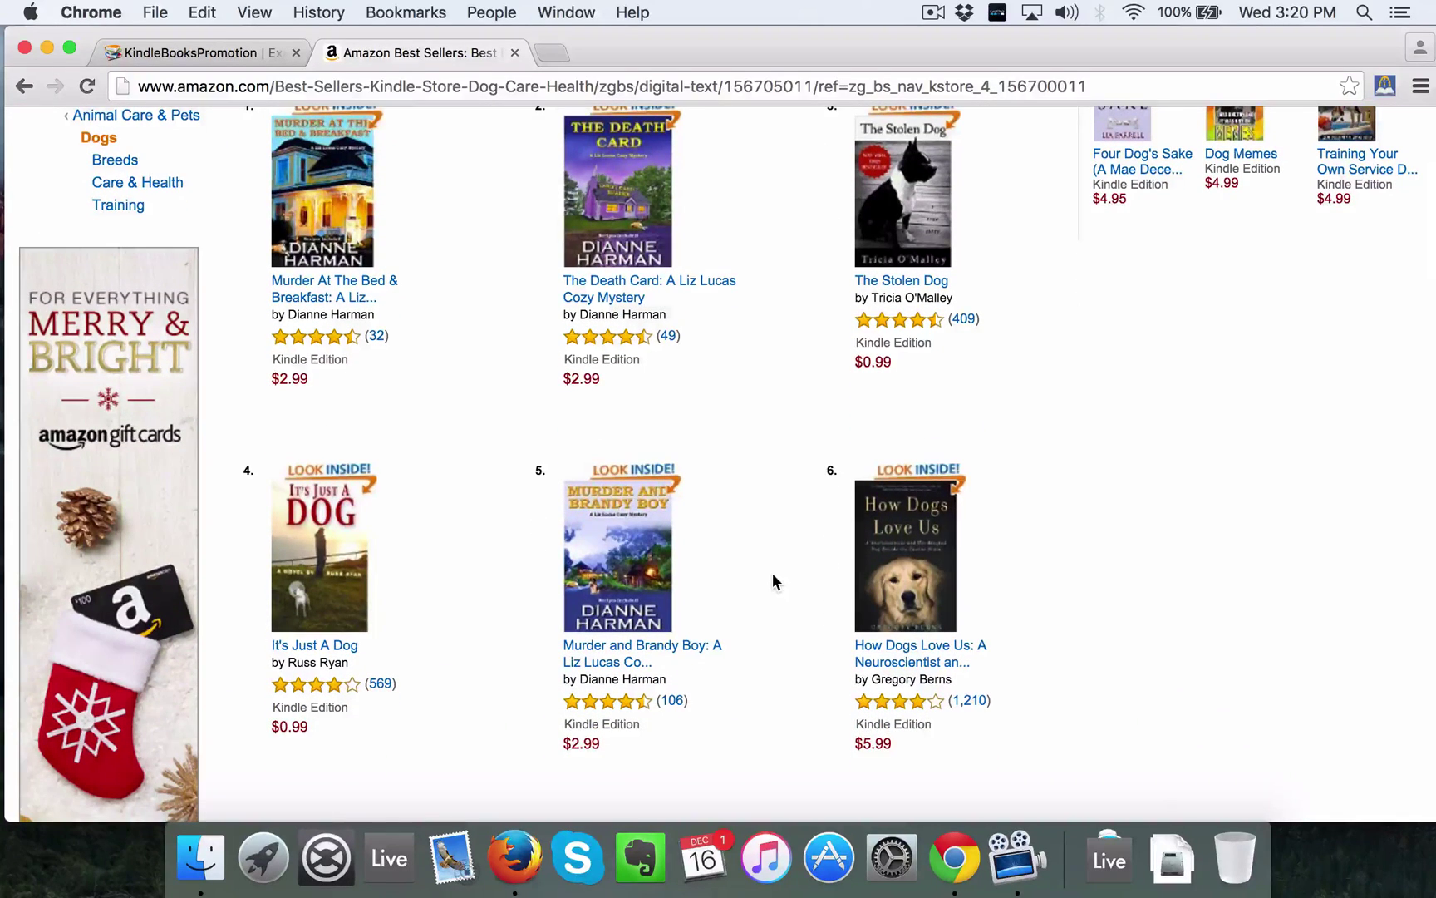
scroll(772, 574, "down", 1)
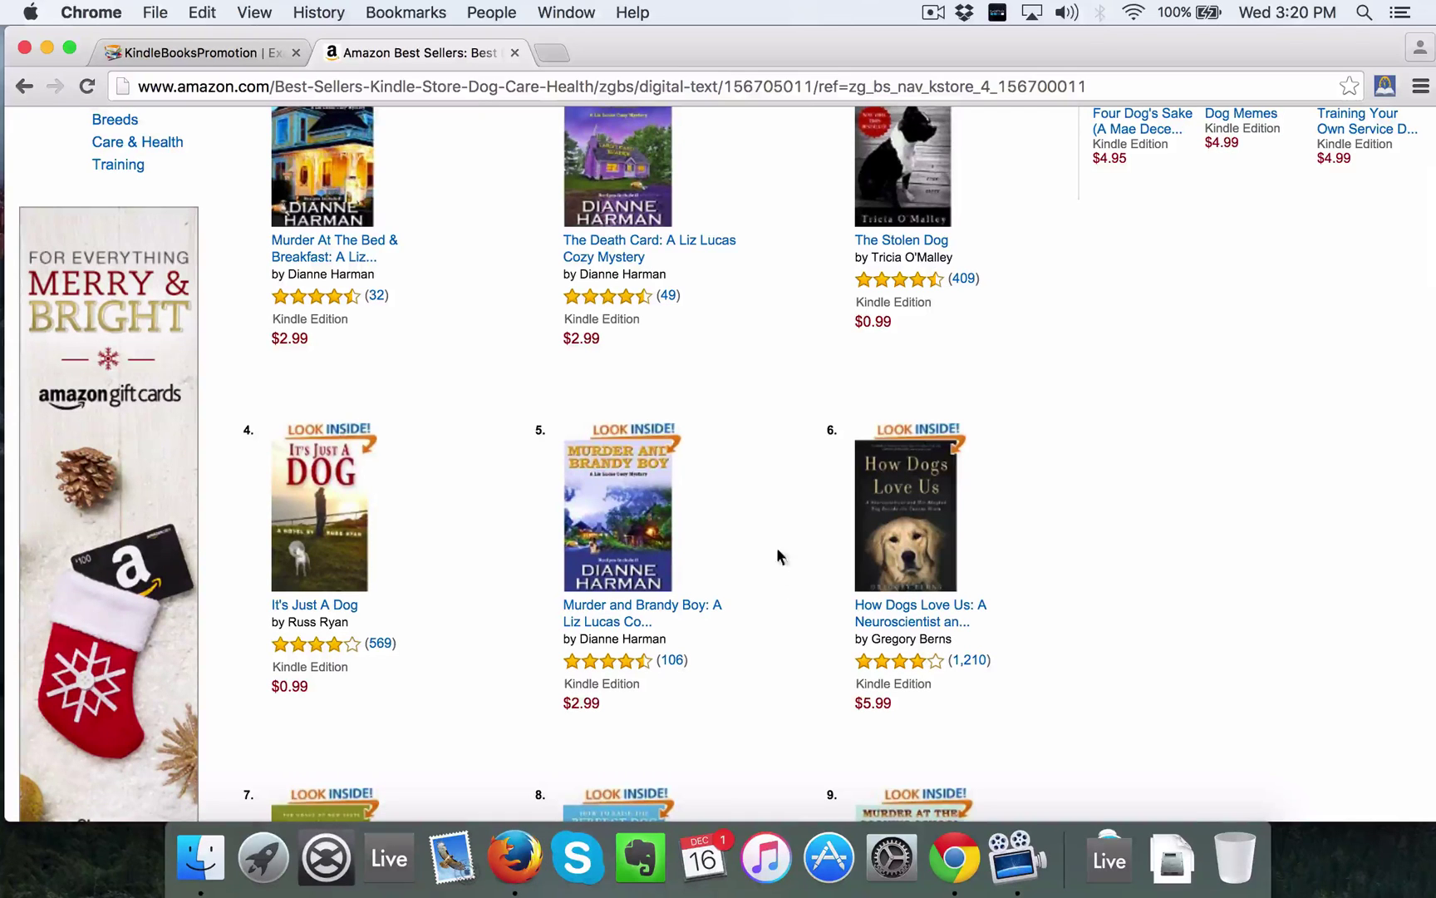
scroll(776, 549, "down", 10)
scroll(785, 536, "down", 2)
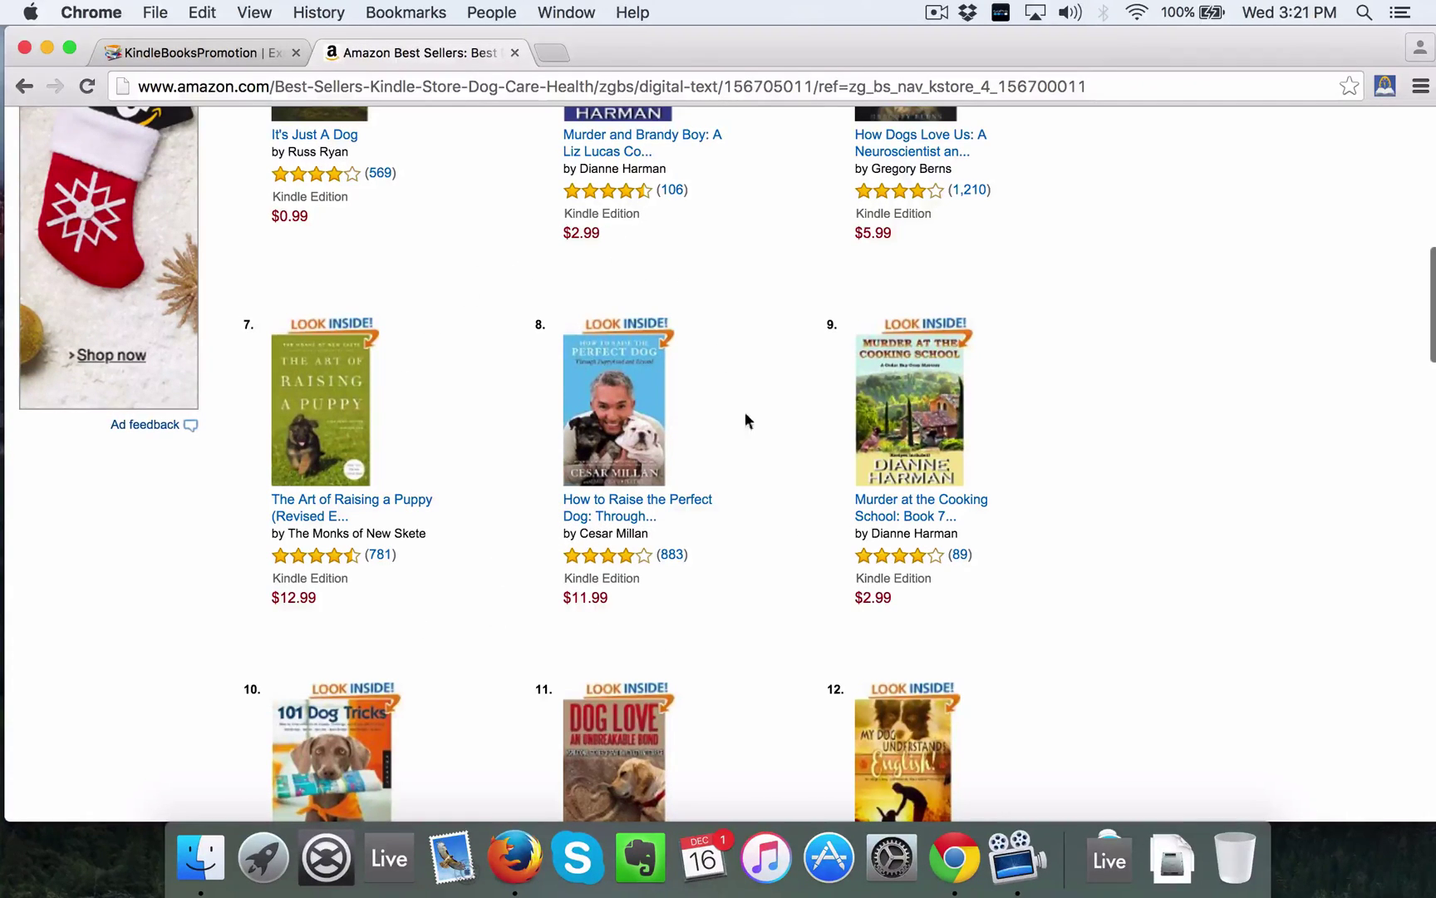
mouse_move(665, 554)
scroll(779, 430, "down", 5)
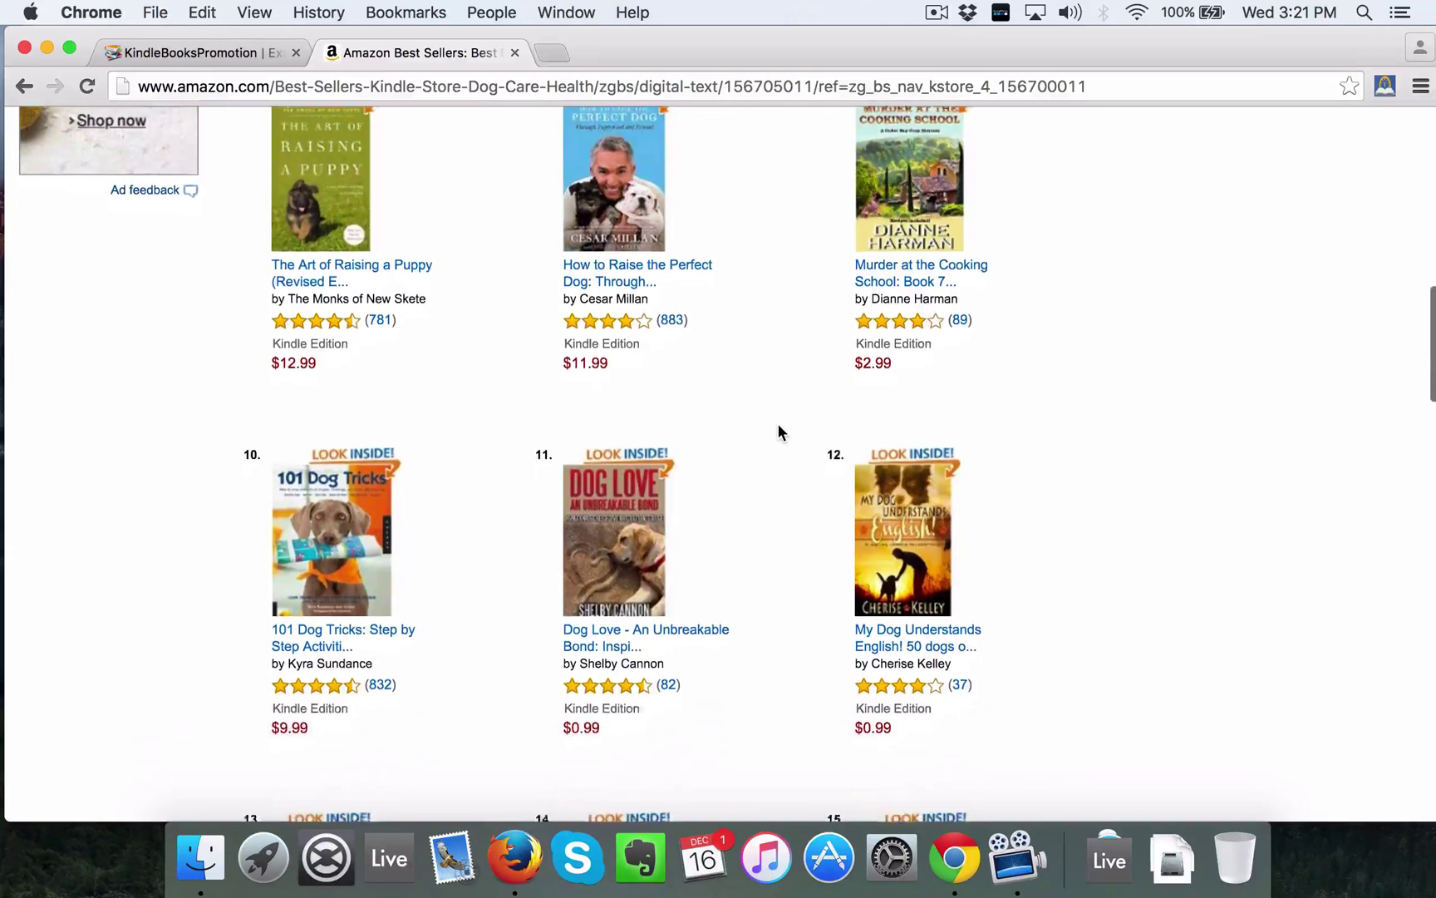
scroll(778, 432, "down", 4)
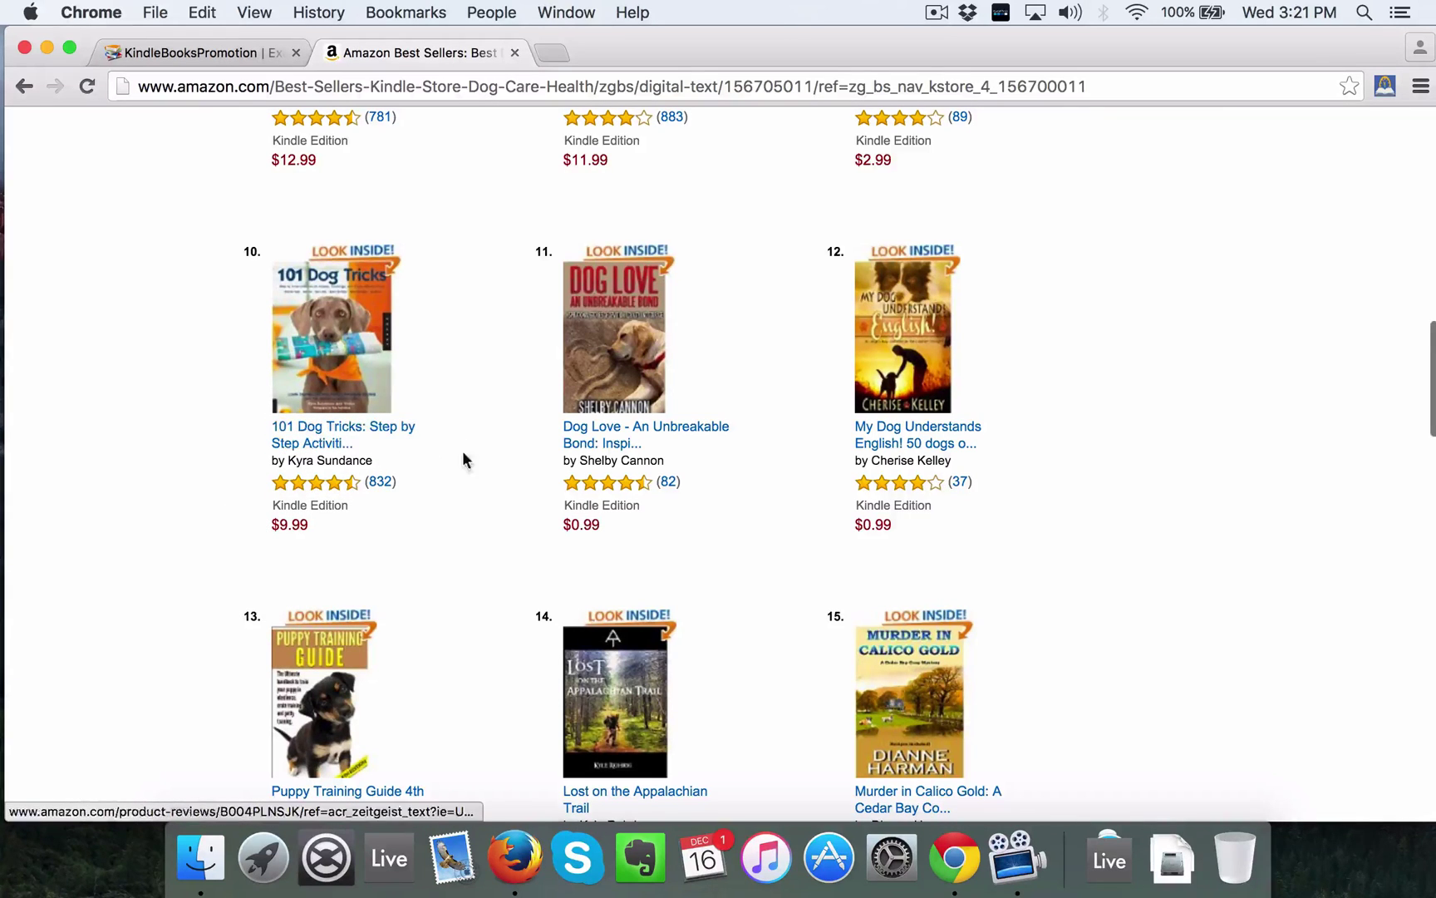
scroll(498, 513, "down", 5)
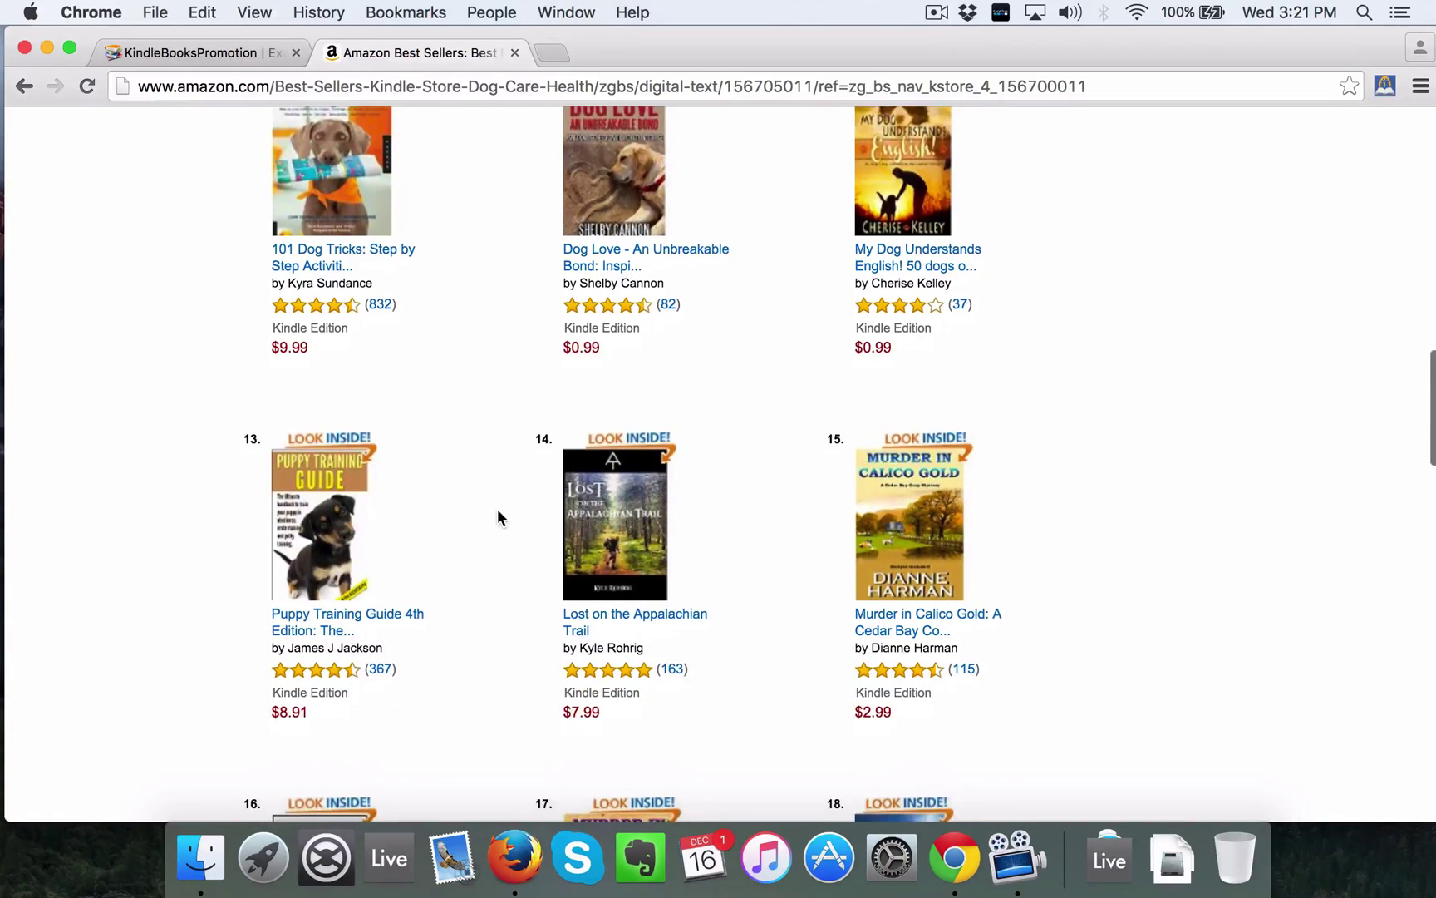
scroll(482, 499, "down", 5)
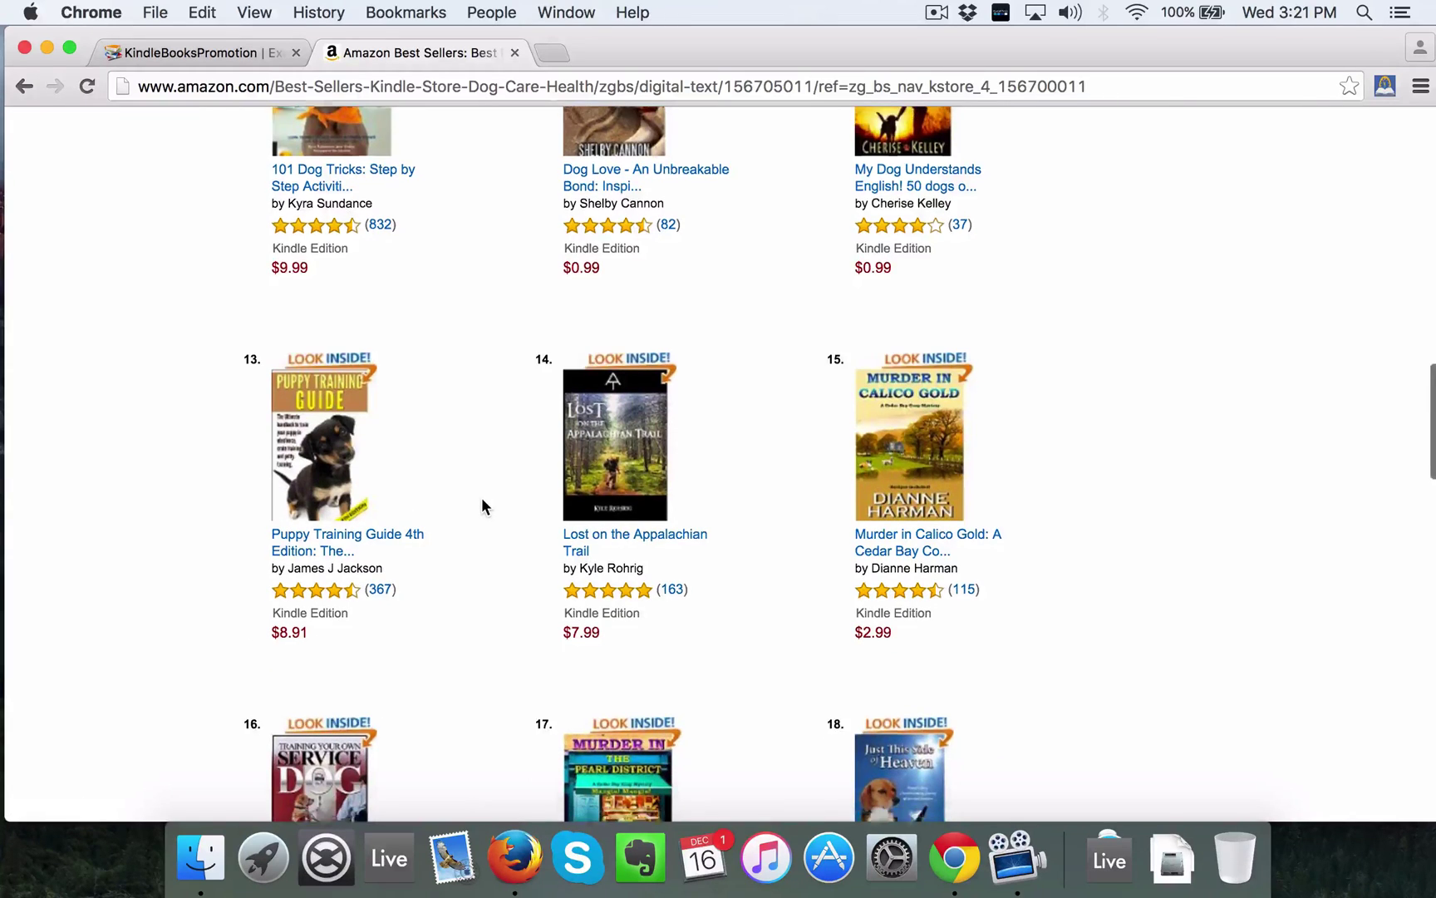
scroll(482, 498, "down", 6)
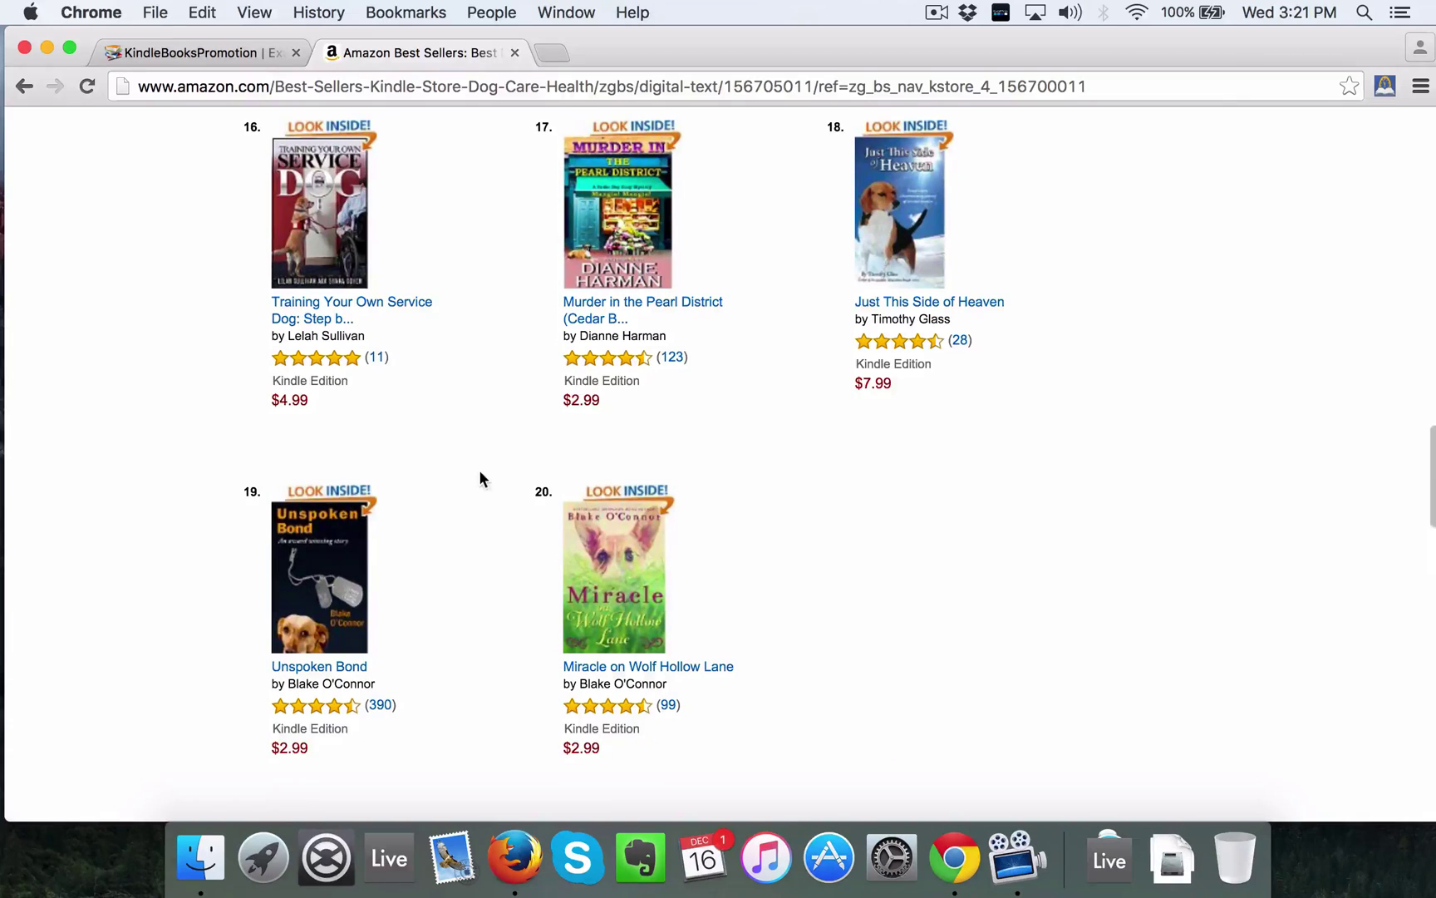
Open the Training Your Own Service Dog page and view its KBookPromotions rank 14,252 and 233.34 sales.
left_click(370, 314)
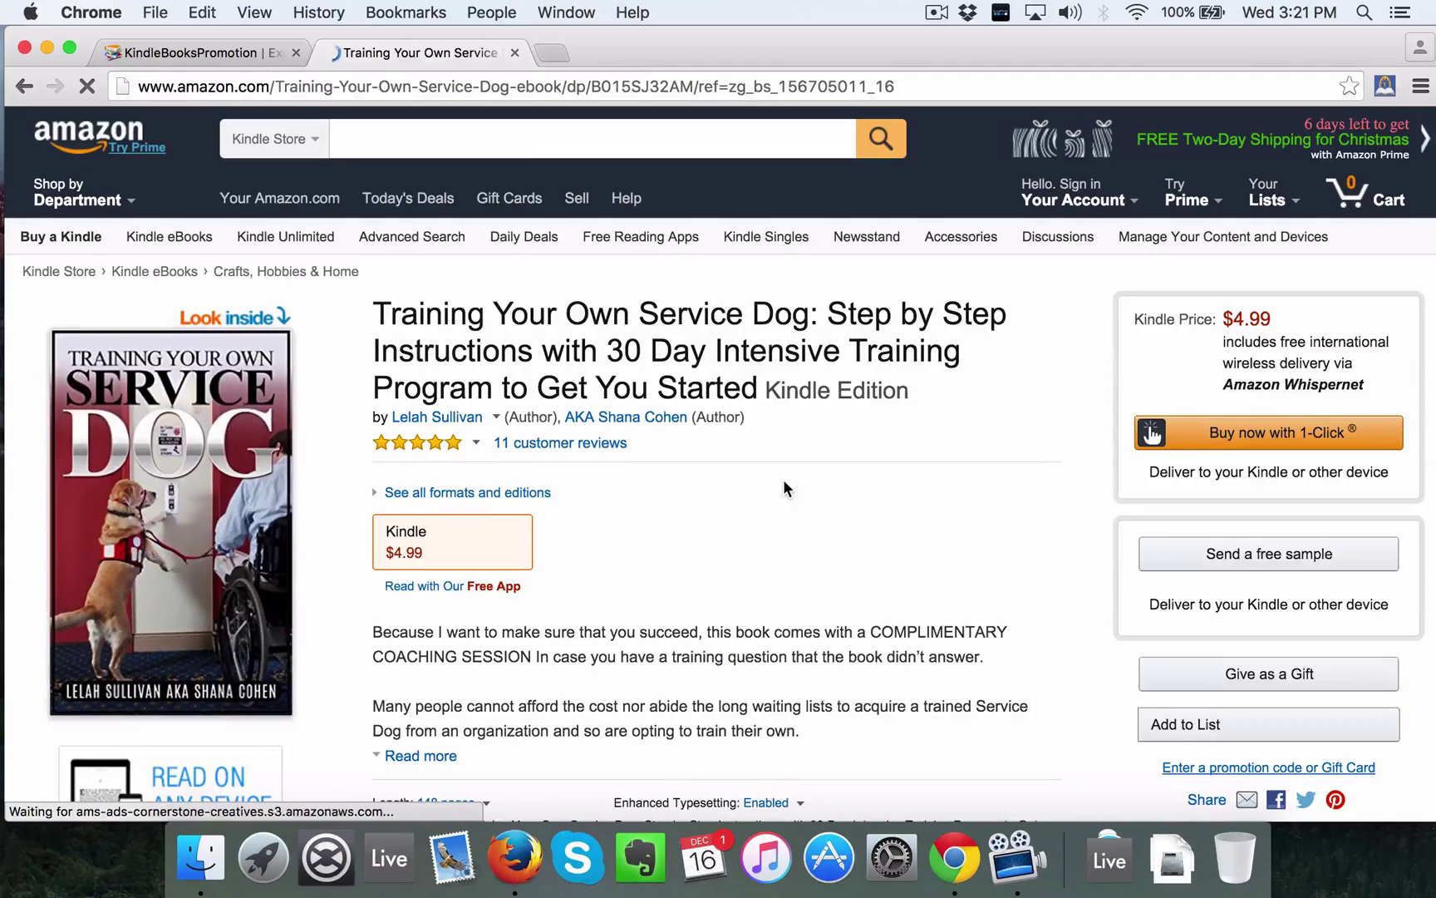
scroll(785, 487, "down", 5)
scroll(783, 479, "down", 10)
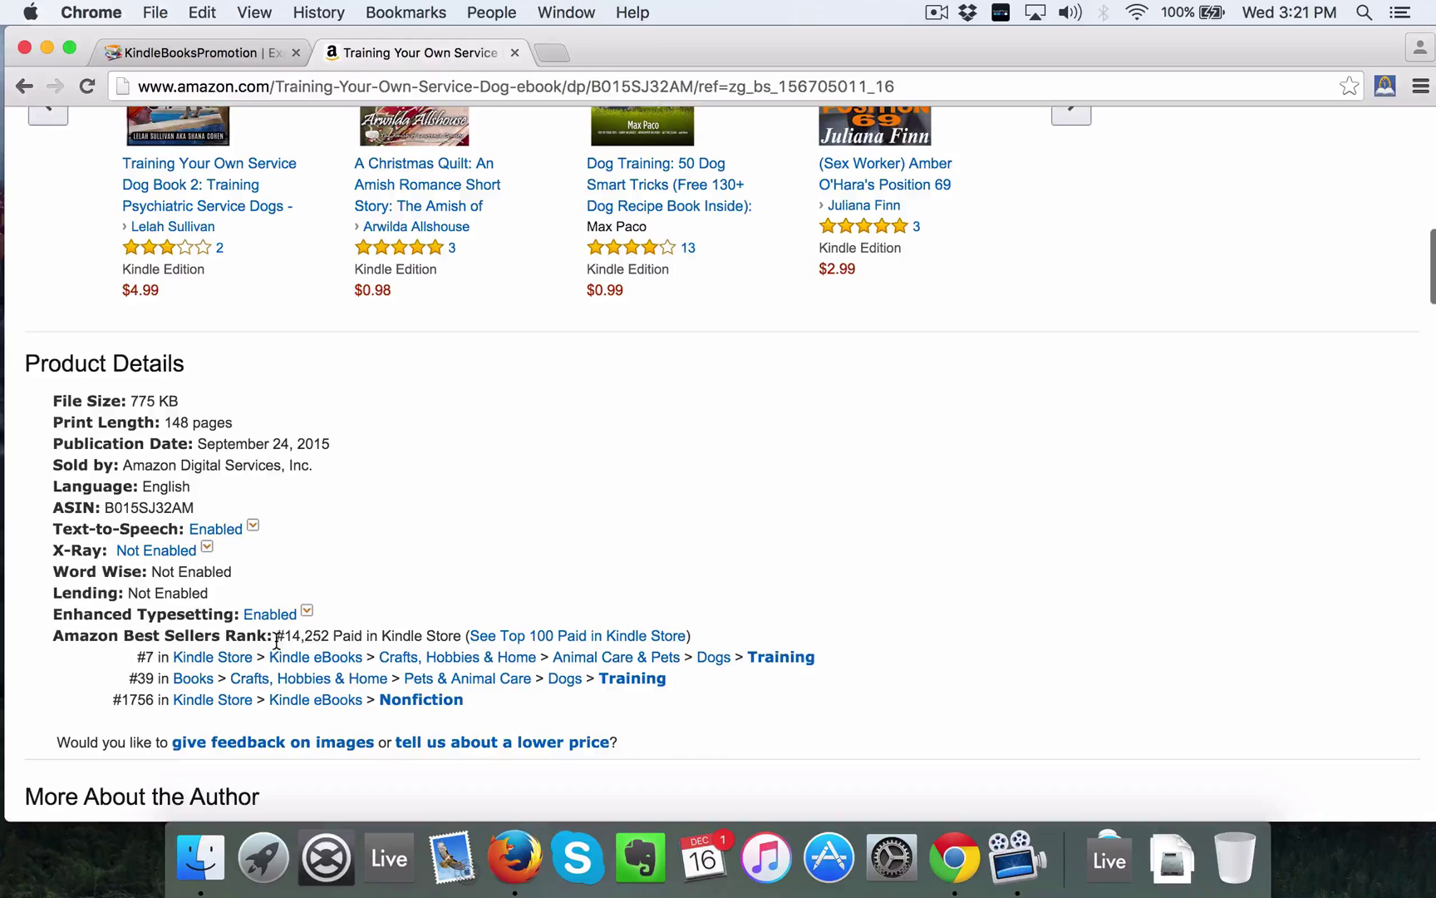
left_click(1385, 86)
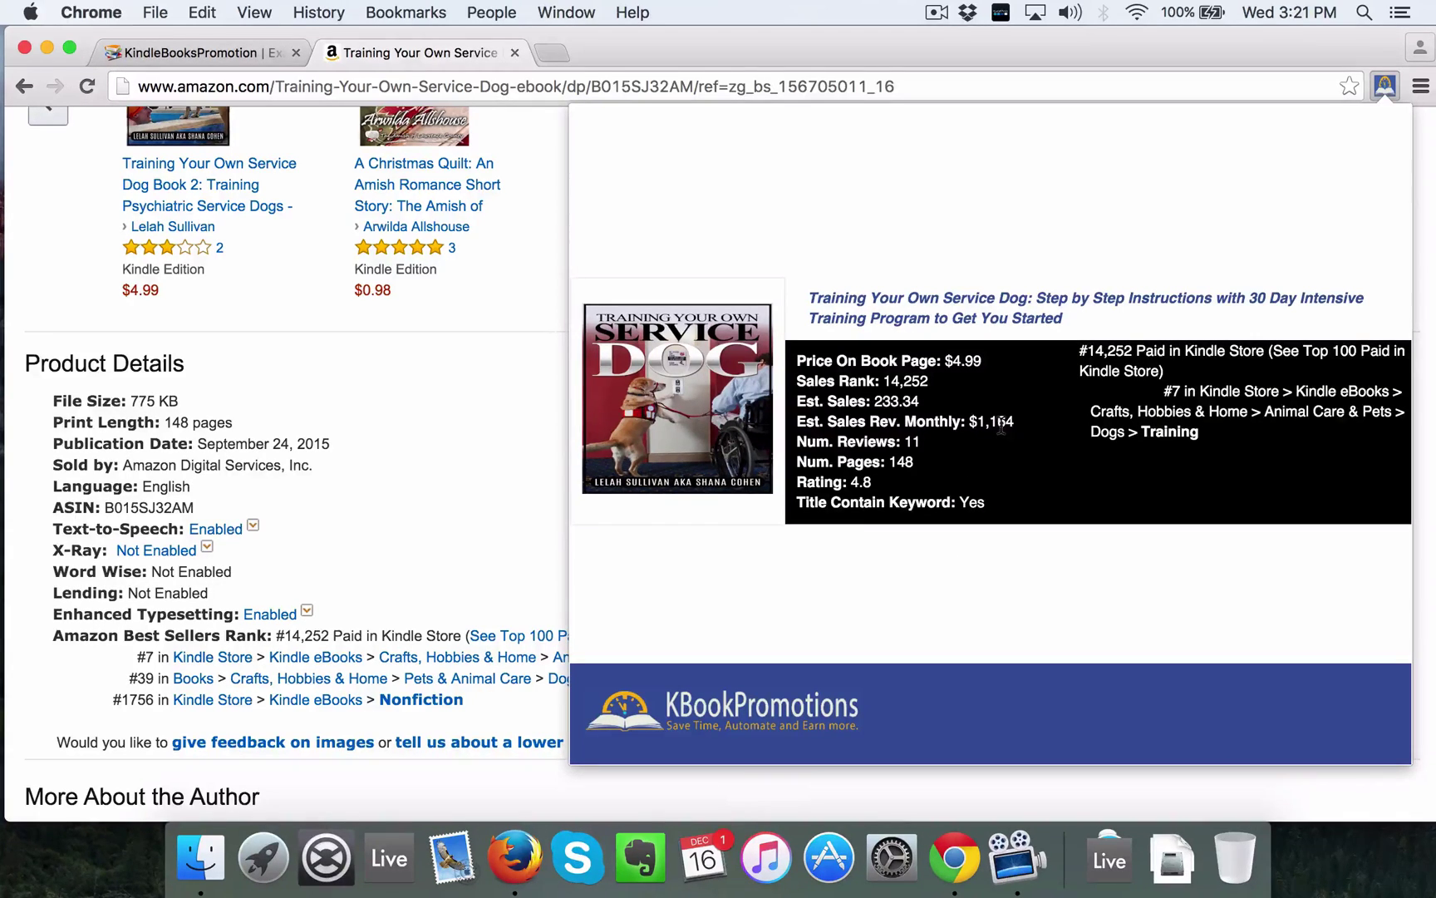
Dismiss the sales estimates panel and expand the Training Your Own Service Dog description with Read more.
left_click(393, 562)
scroll(393, 562, "up", 8)
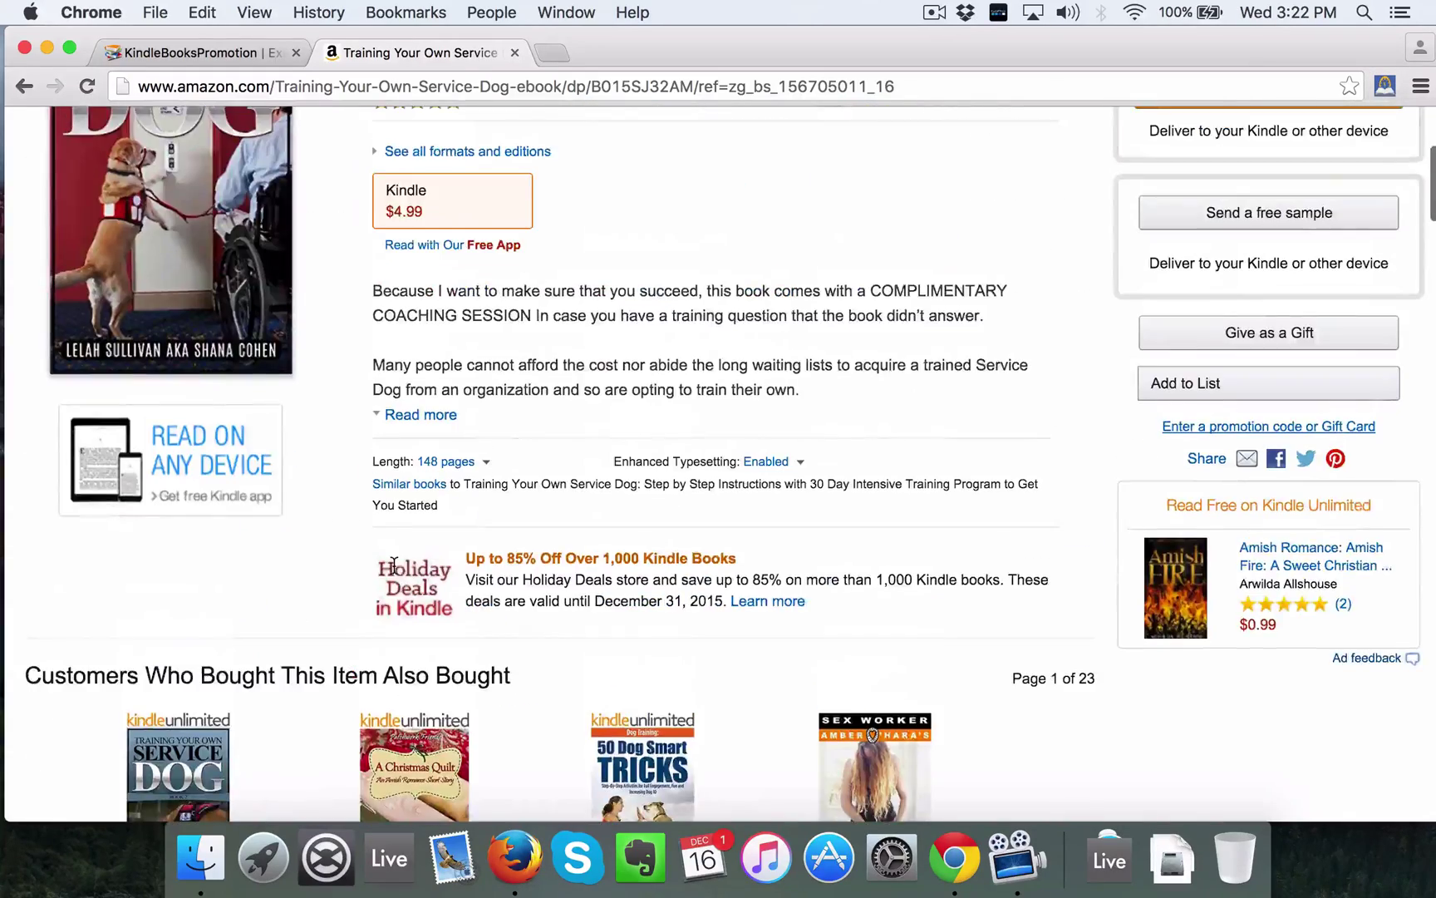
scroll(395, 567, "up", 4)
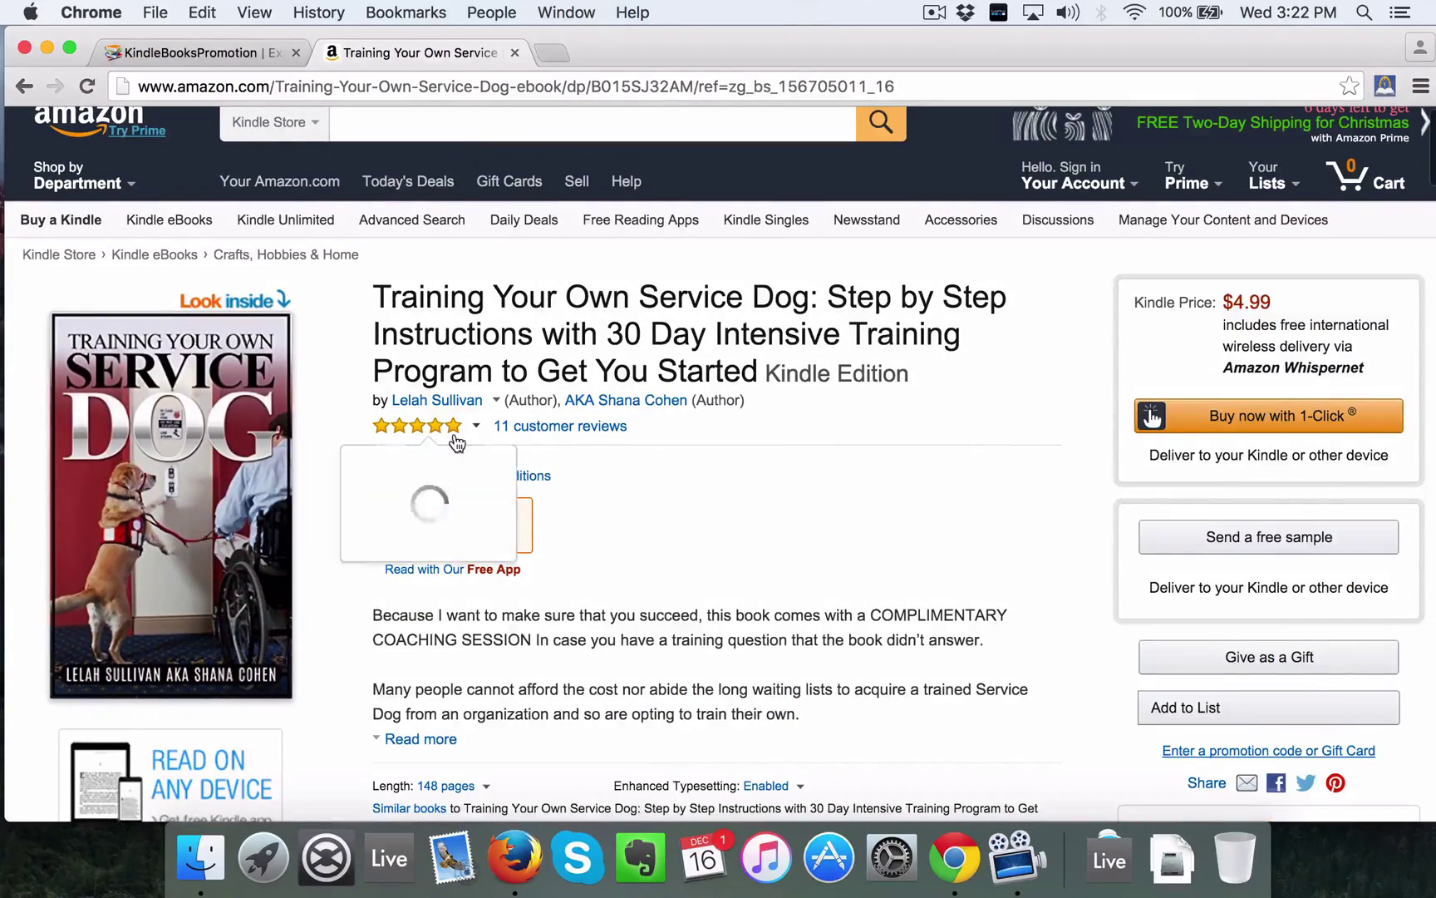
scroll(677, 509, "down", 3)
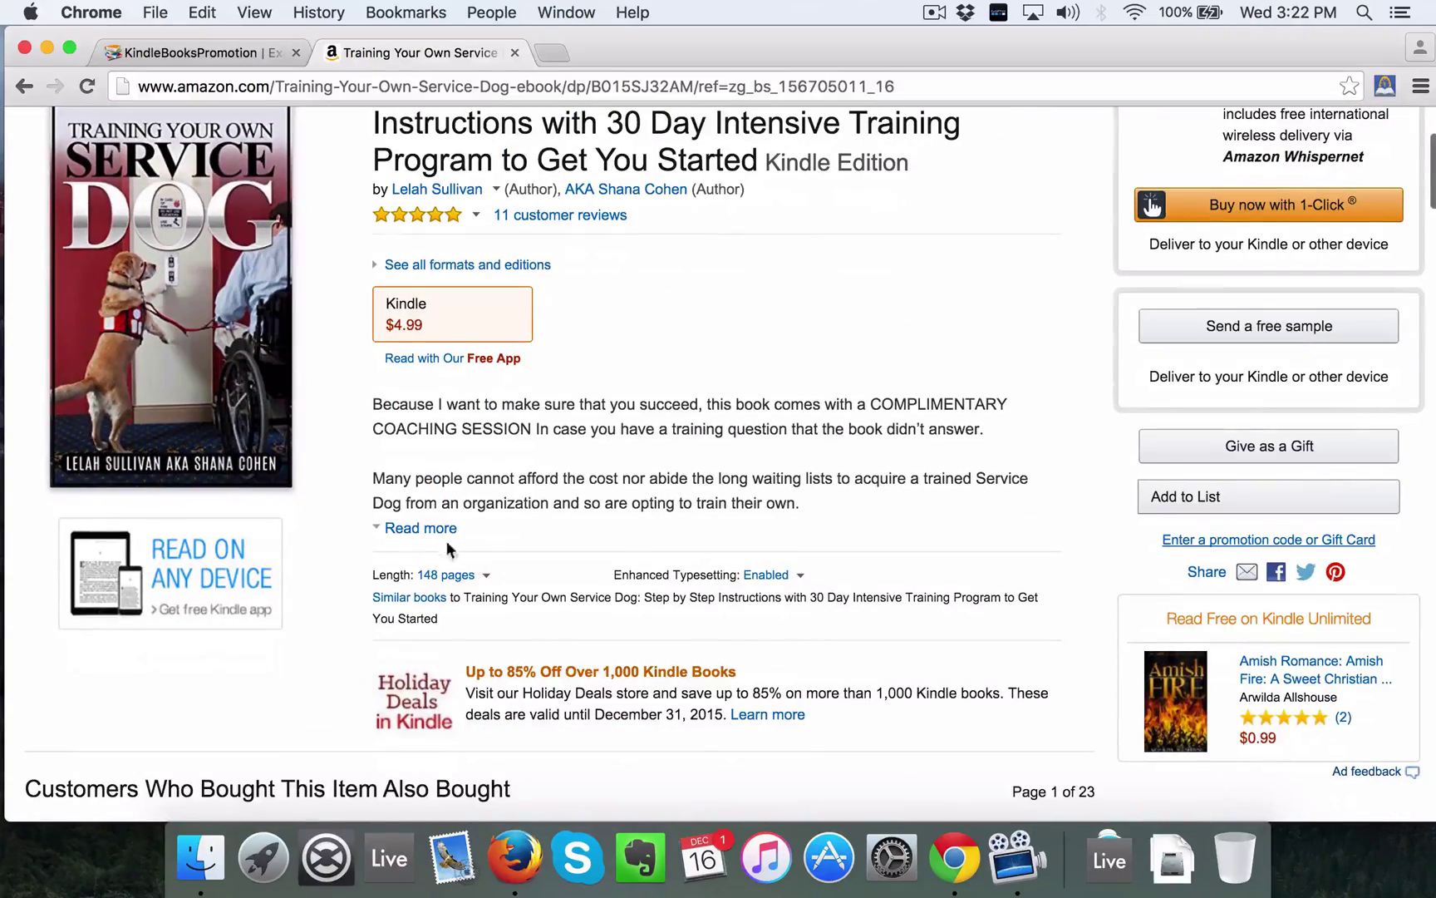
left_click(428, 530)
scroll(357, 449, "down", 1)
scroll(354, 447, "down", 6)
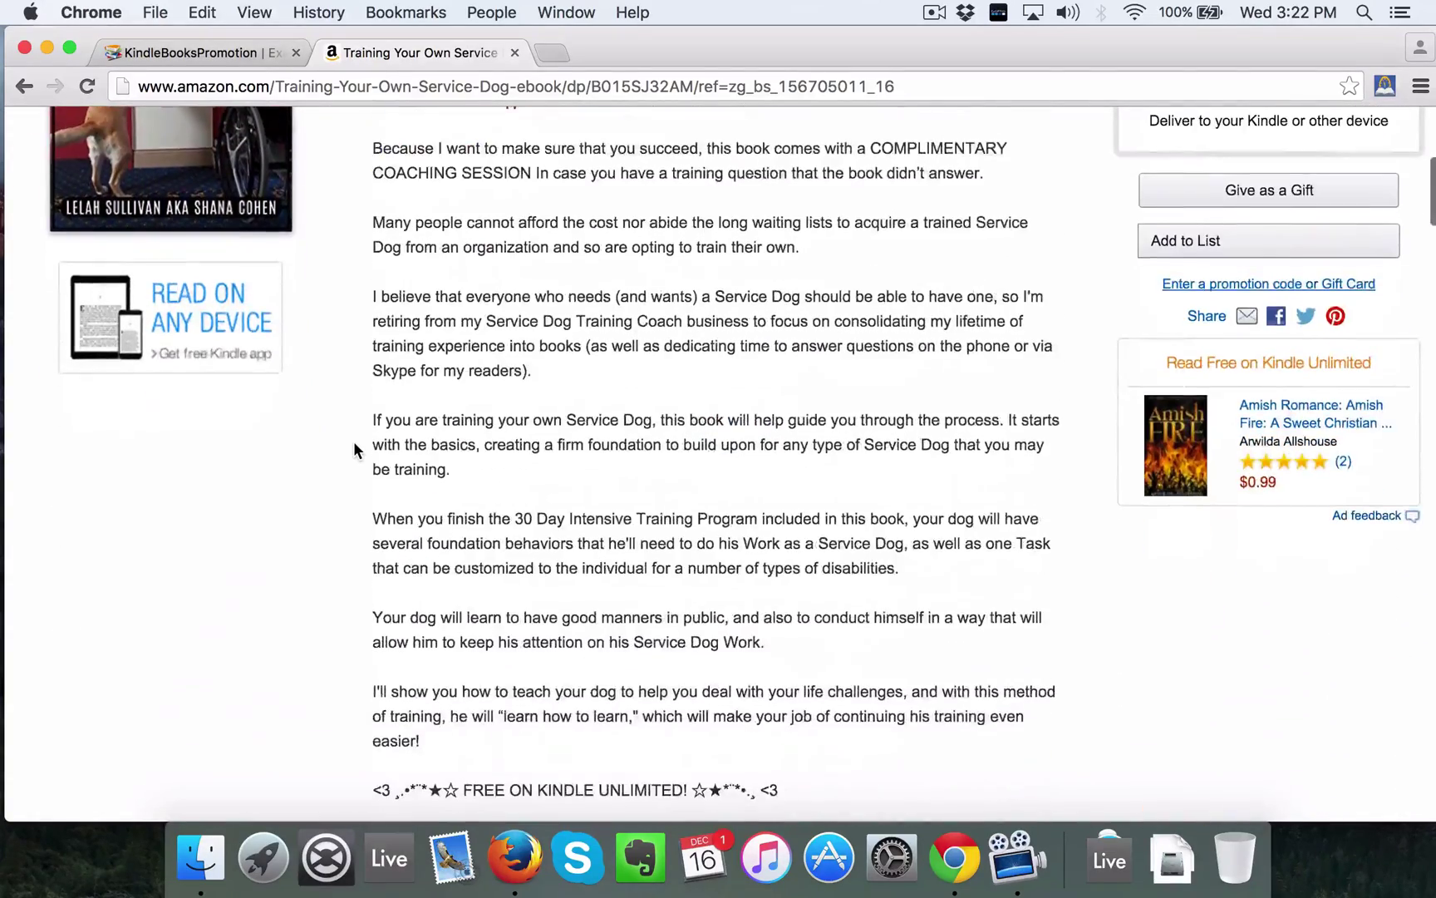
scroll(355, 450, "up", 6)
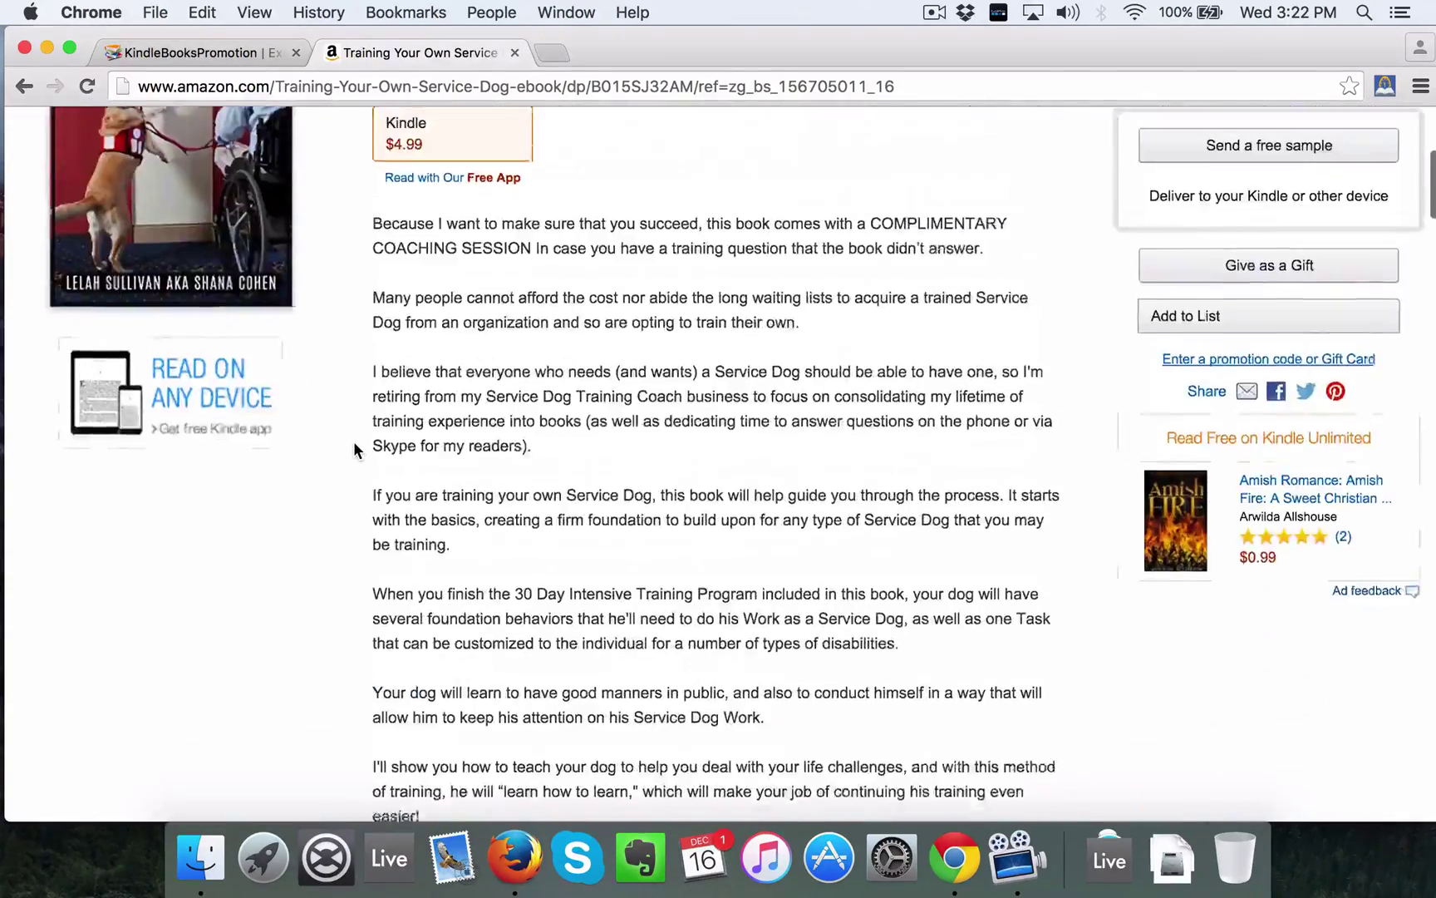
scroll(354, 443, "up", 3)
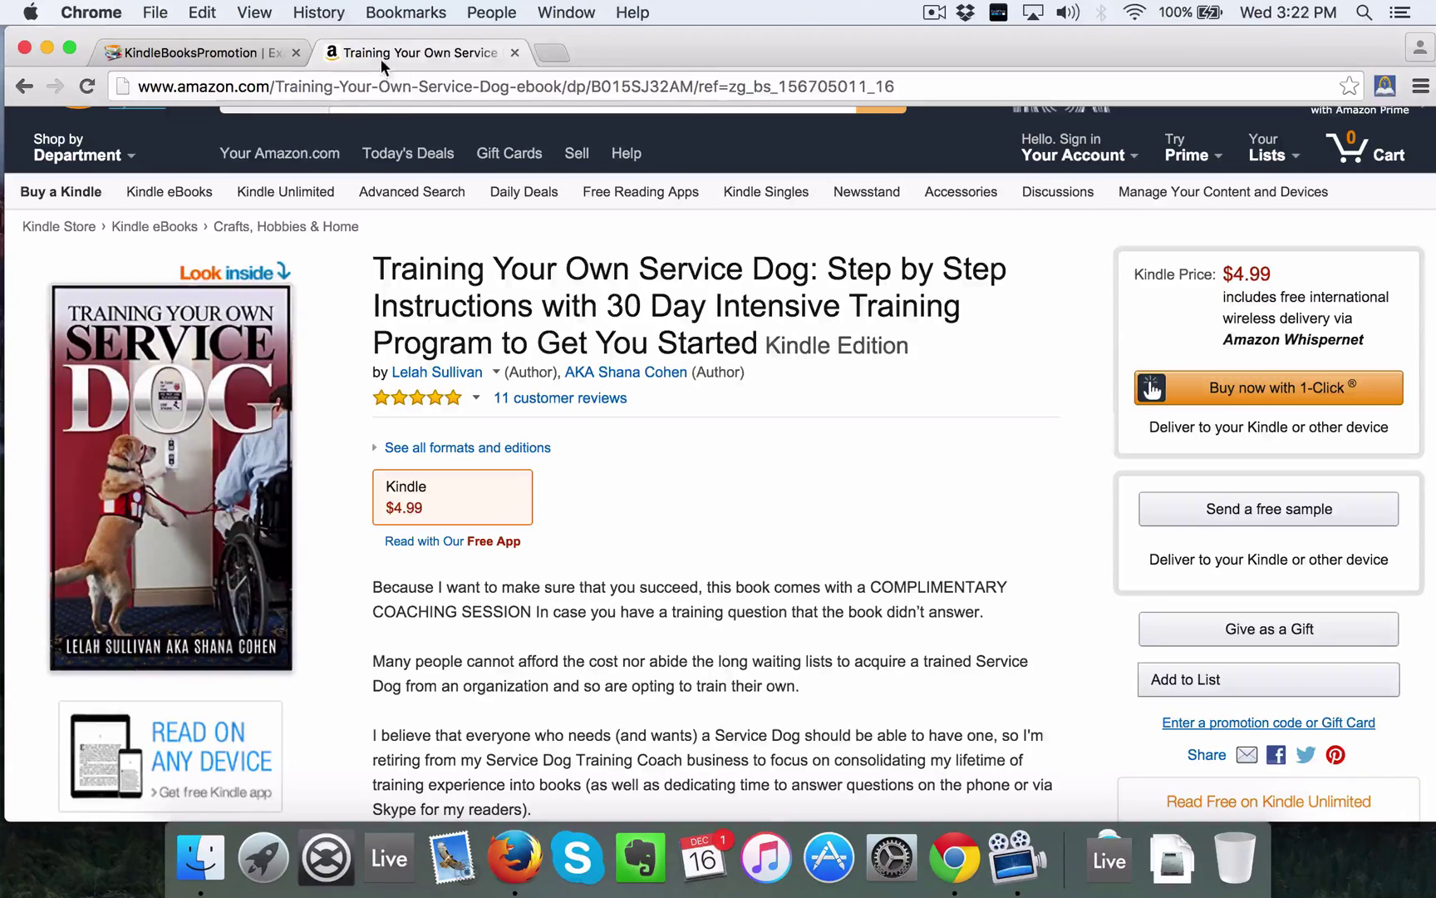
Load the book page's copied web address in a new browser tab.
left_click(424, 90)
key("super+c")
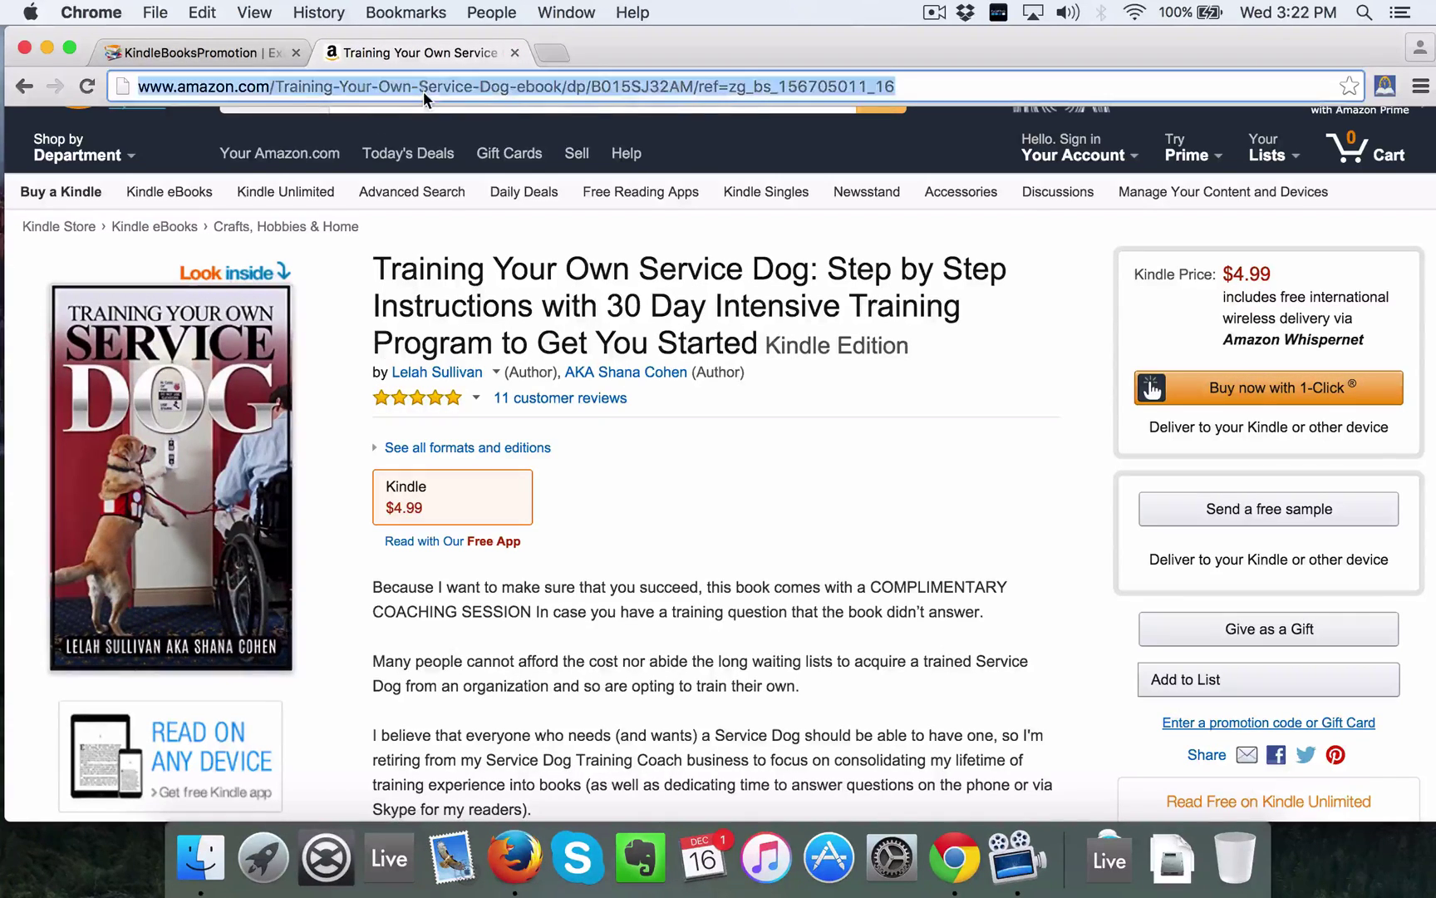
left_click(554, 52)
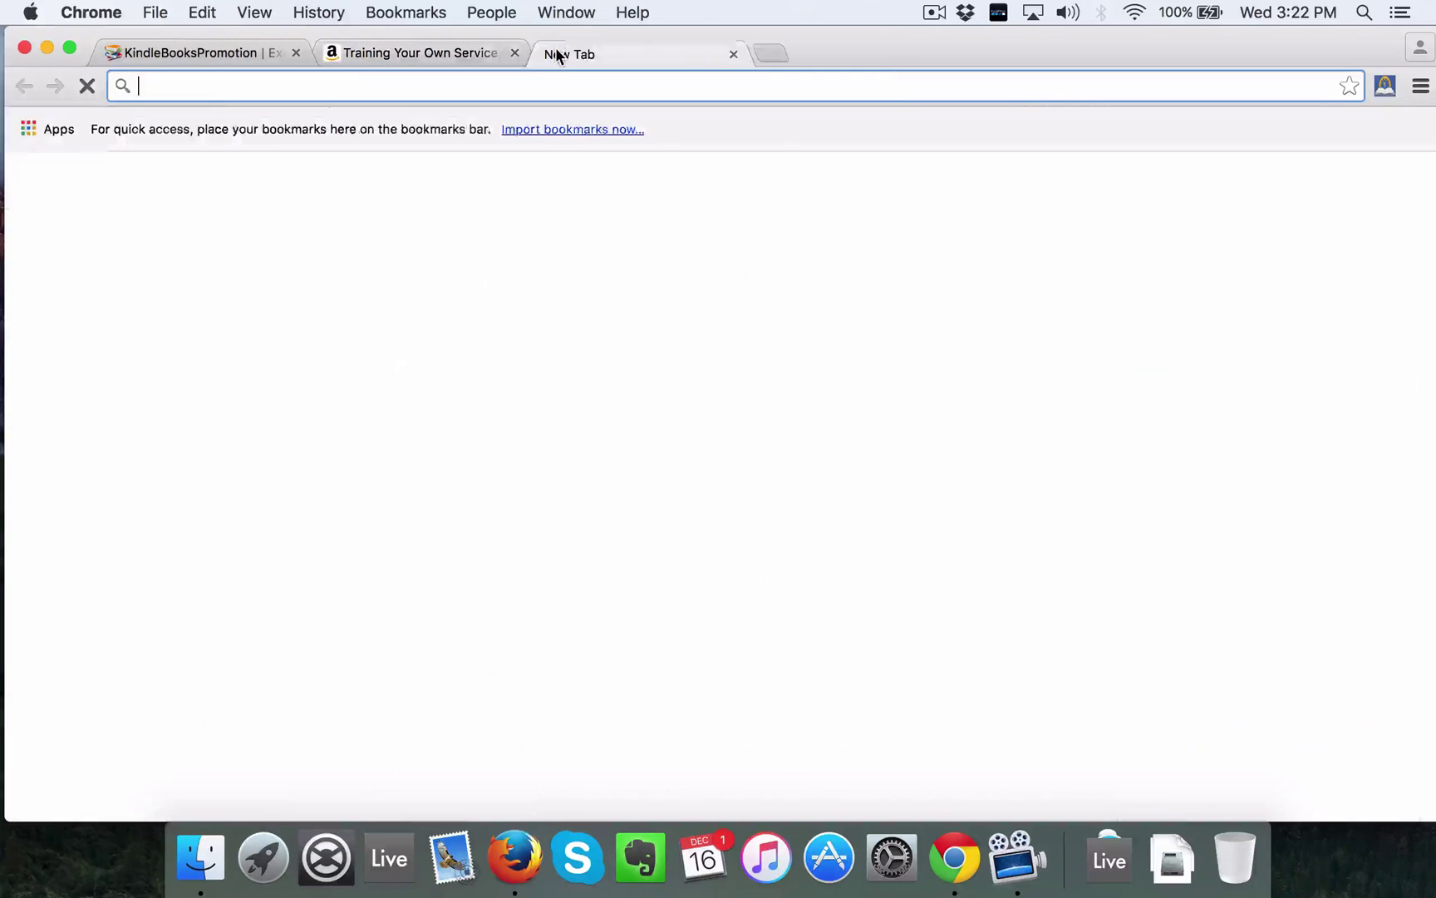
key("super+v")
key("Return")
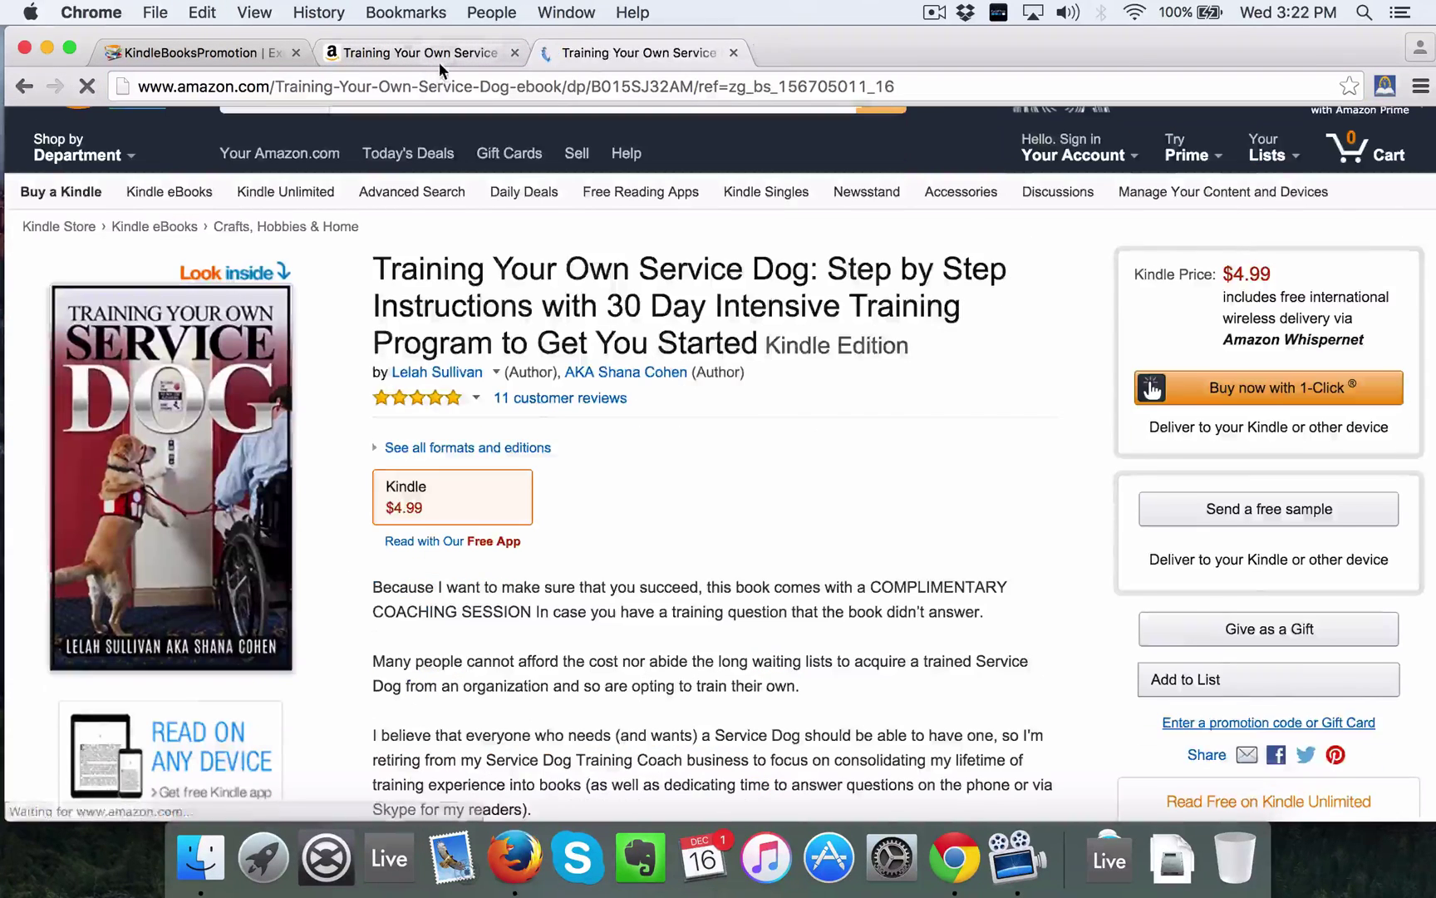
Reselect the page address and highlight the words 'Service Dog' in the book title.
left_click(441, 83)
scroll(632, 690, "down", 5)
scroll(634, 695, "up", 5)
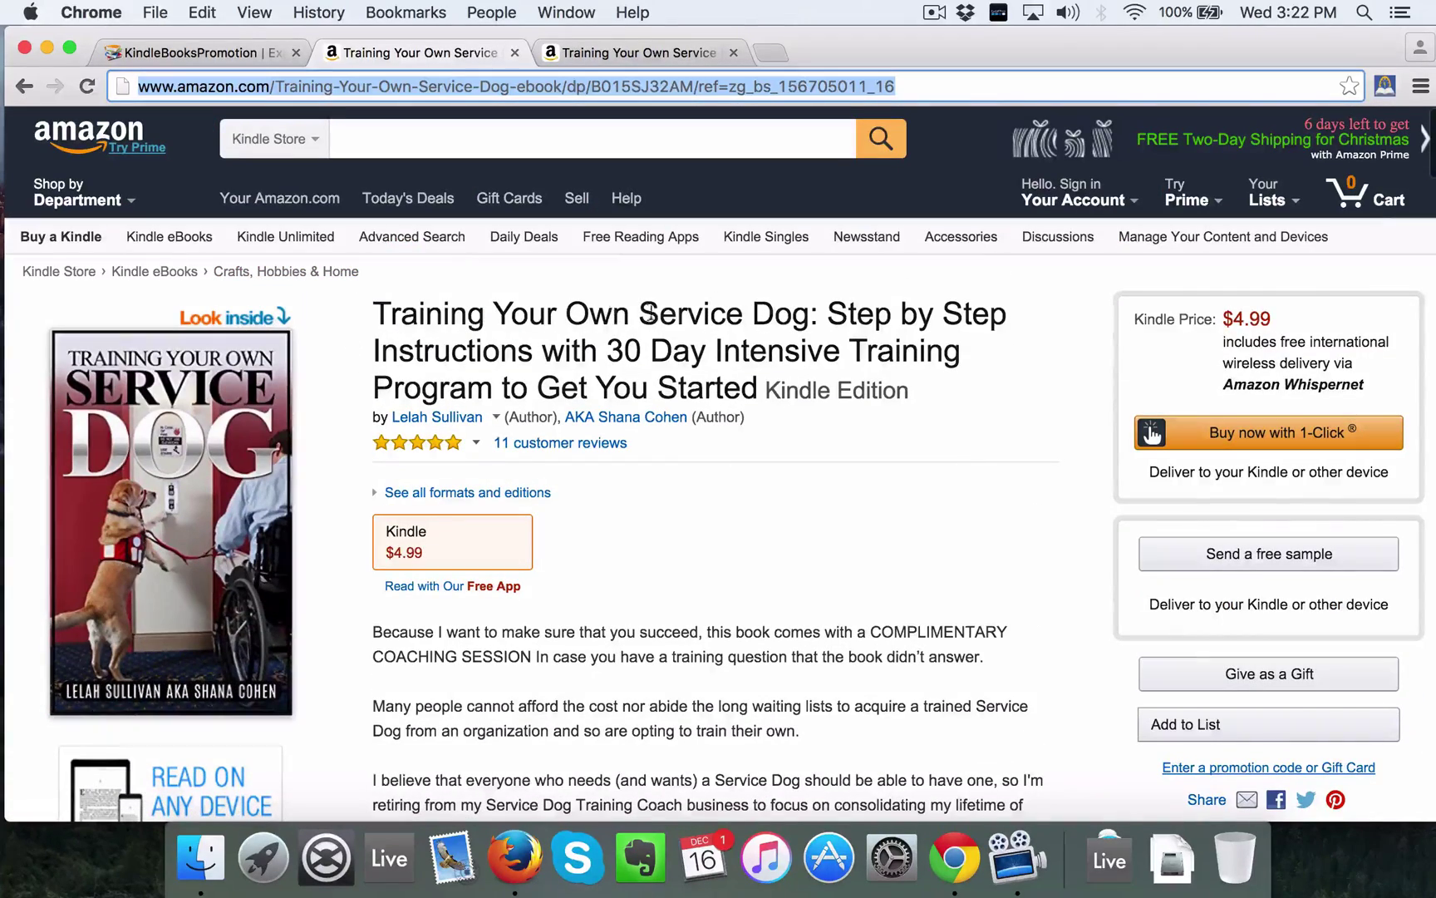
left_click_drag(642, 315, 805, 330)
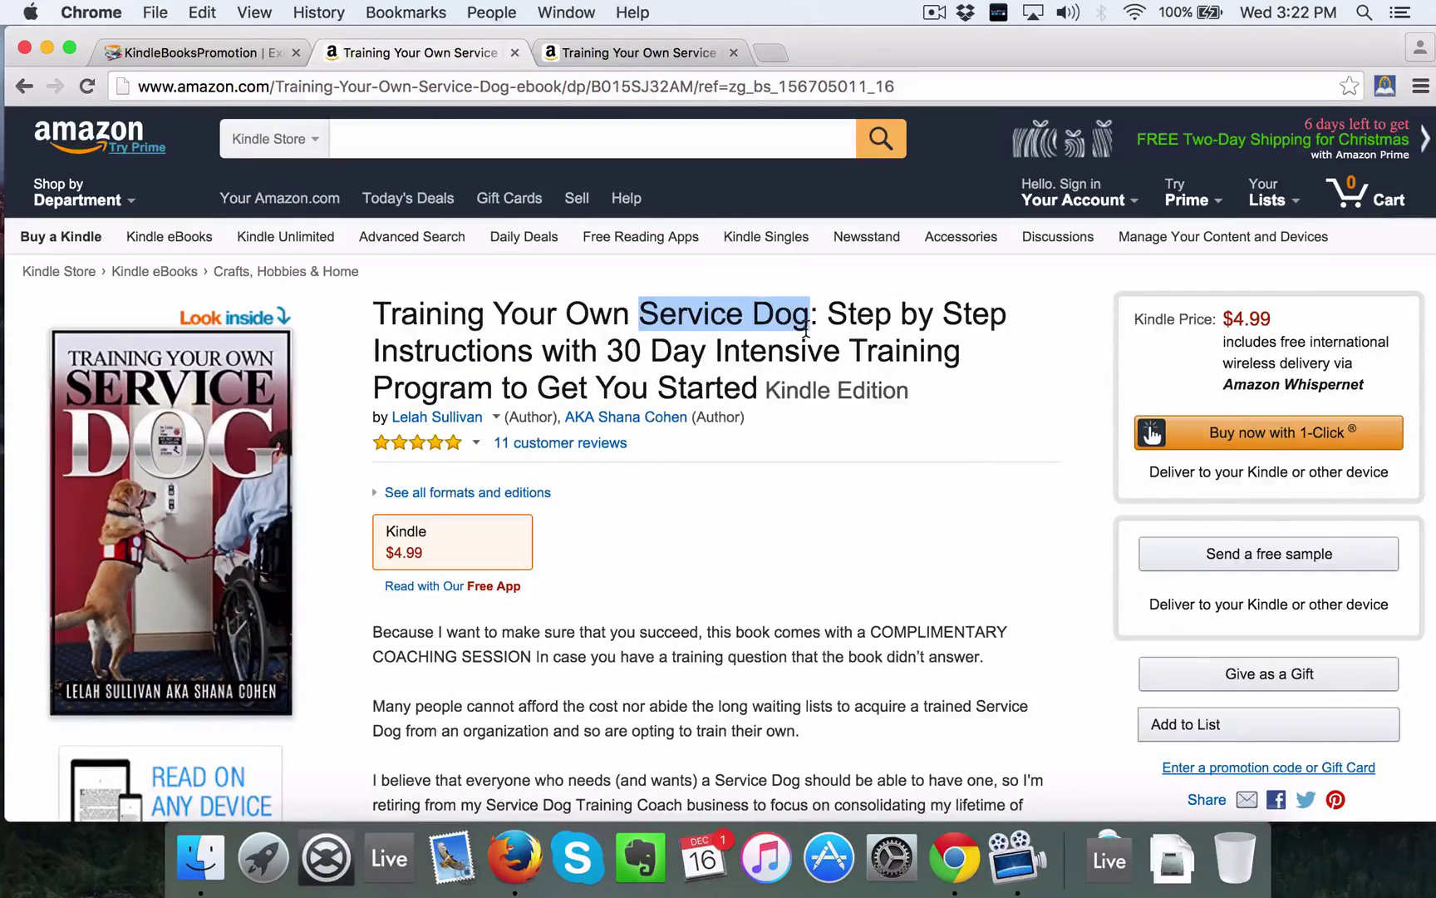